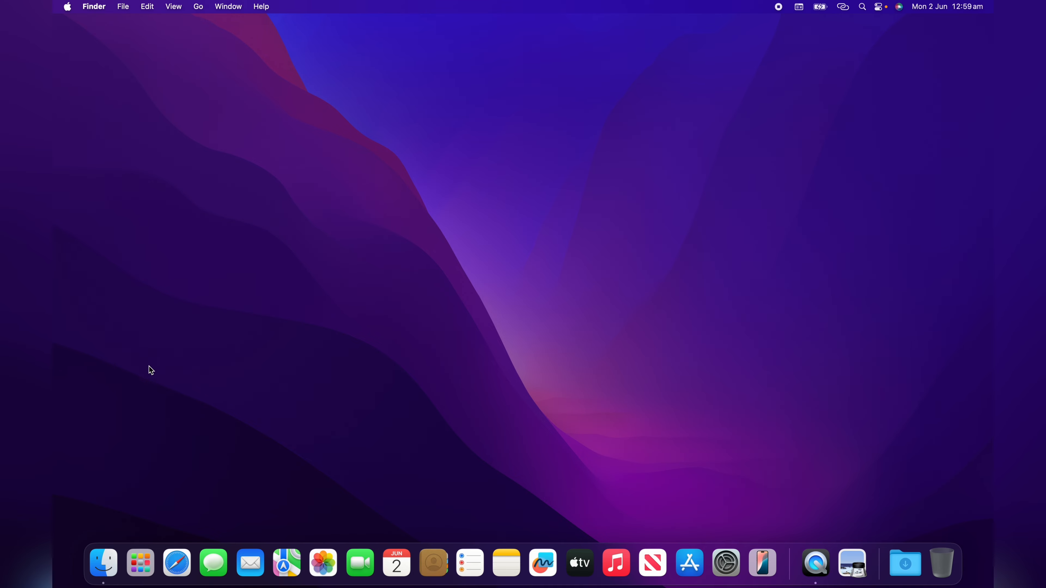
Open Safari and search the web for "obs studio download for mac".
left_click(177, 566)
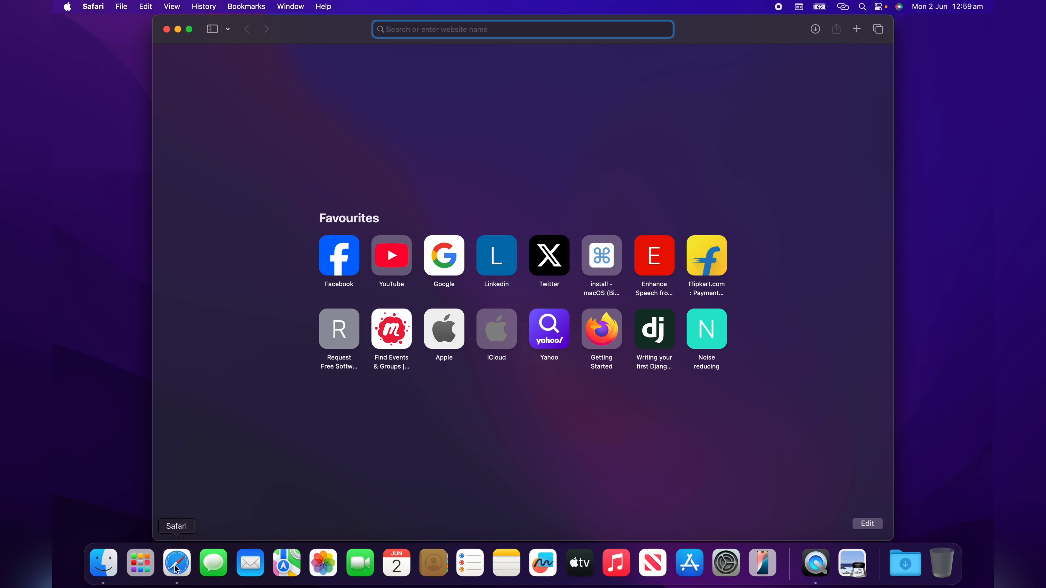
type("obs")
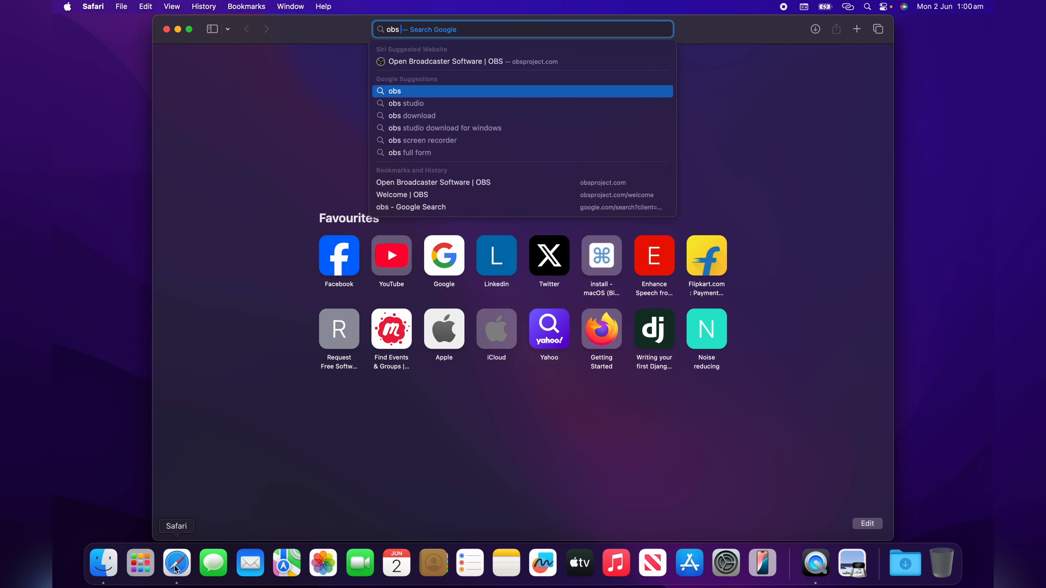
type("stud")
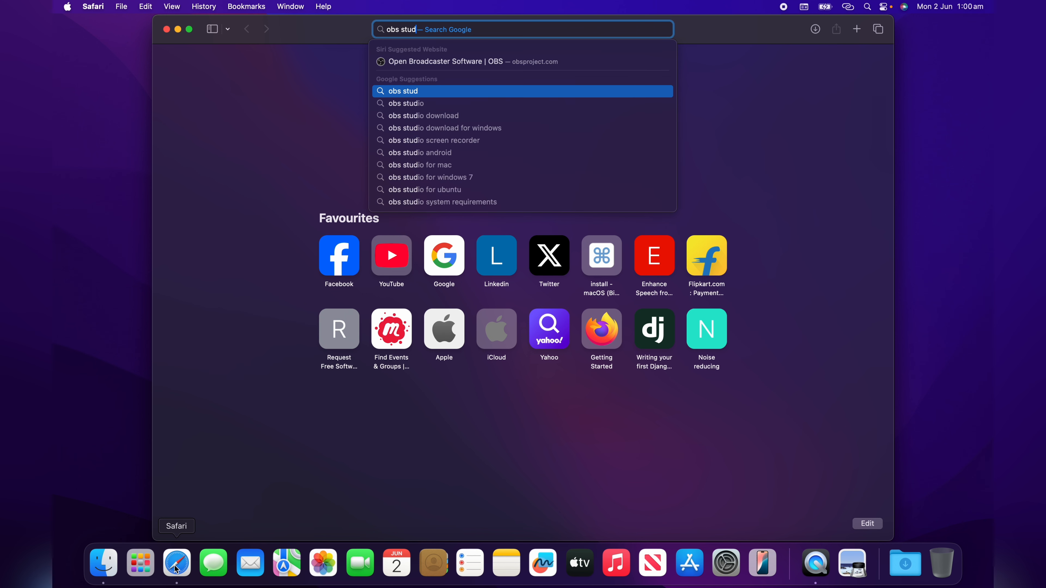
type("io dow")
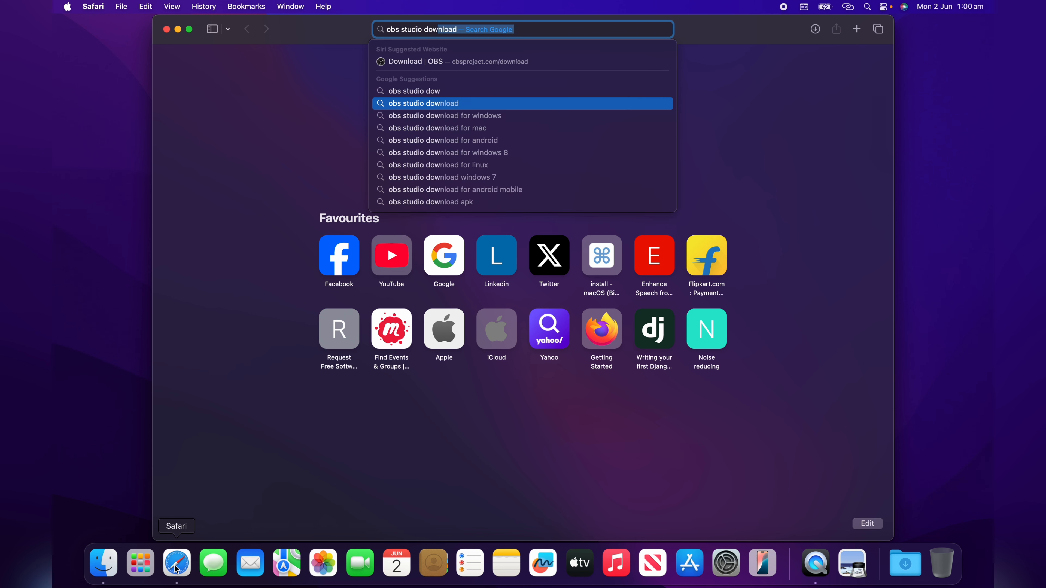
key("Right")
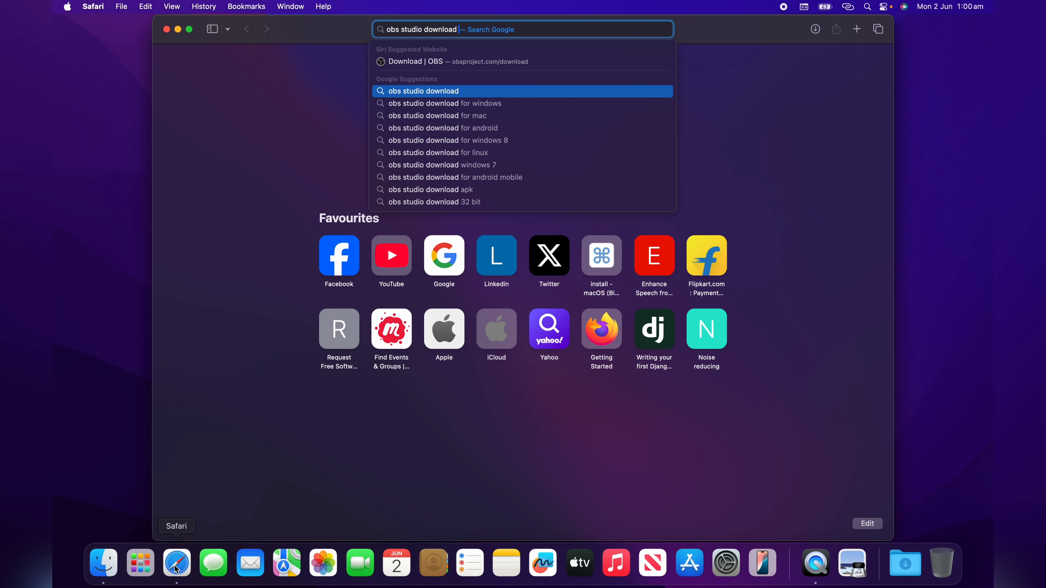
type("for")
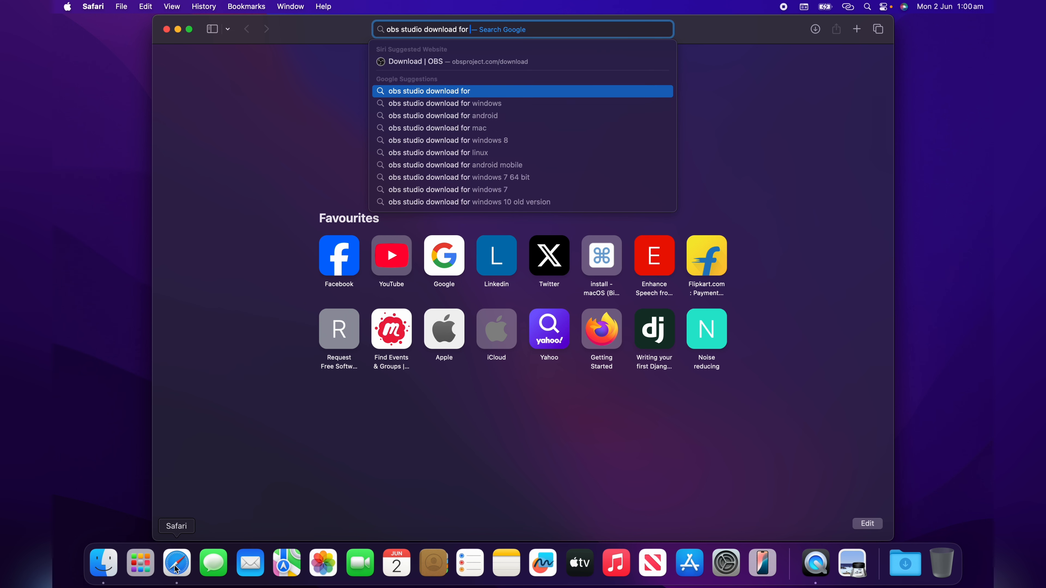
key("Down")
key("Down")
key("Down")
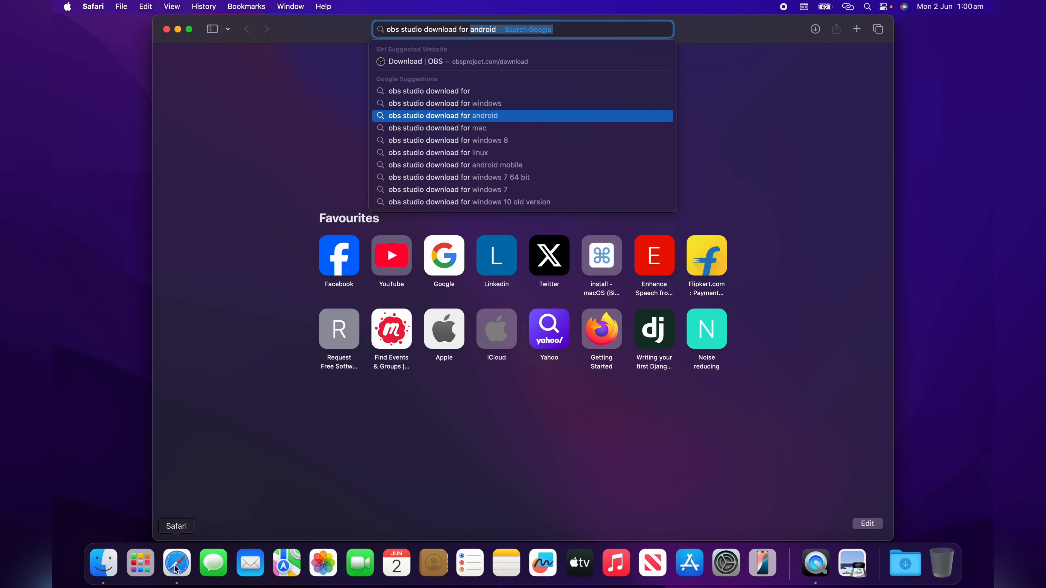
key("Return")
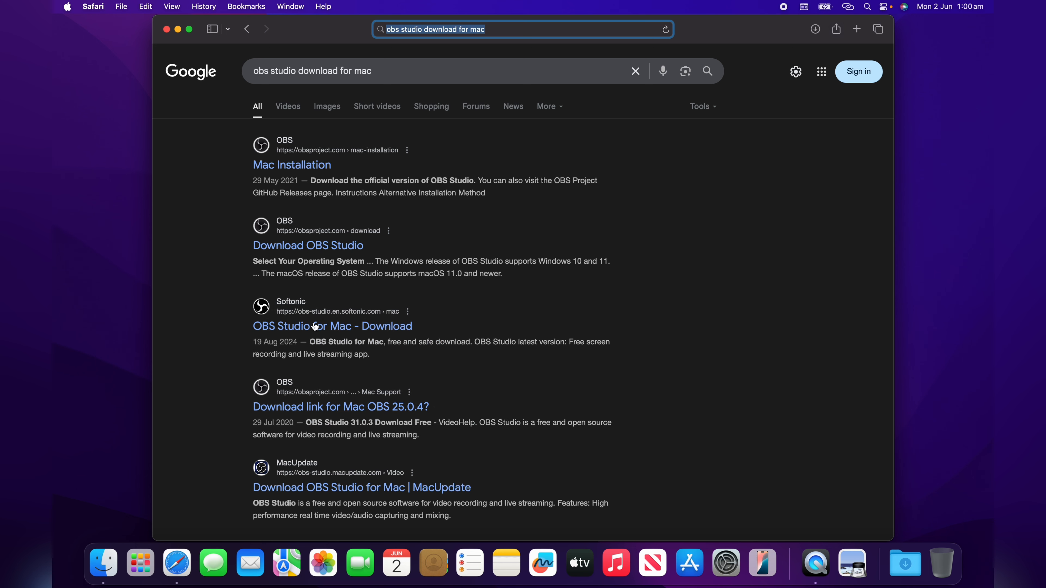
Open the Mac Installation result on obsproject.com and continue to its Download OBS Studio page.
left_click(309, 167)
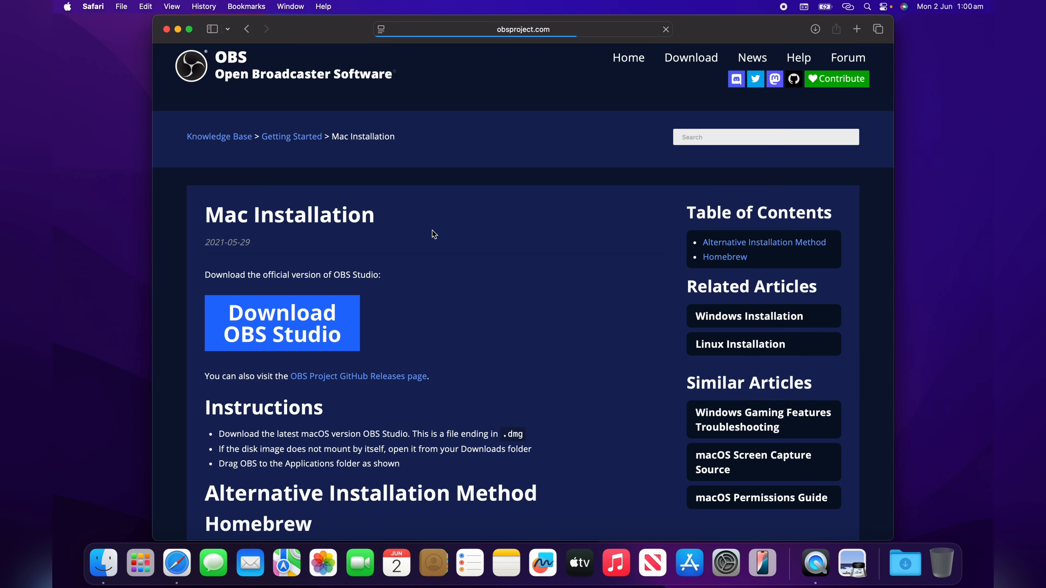
scroll(455, 246, "down", 2)
scroll(453, 248, "up", 2)
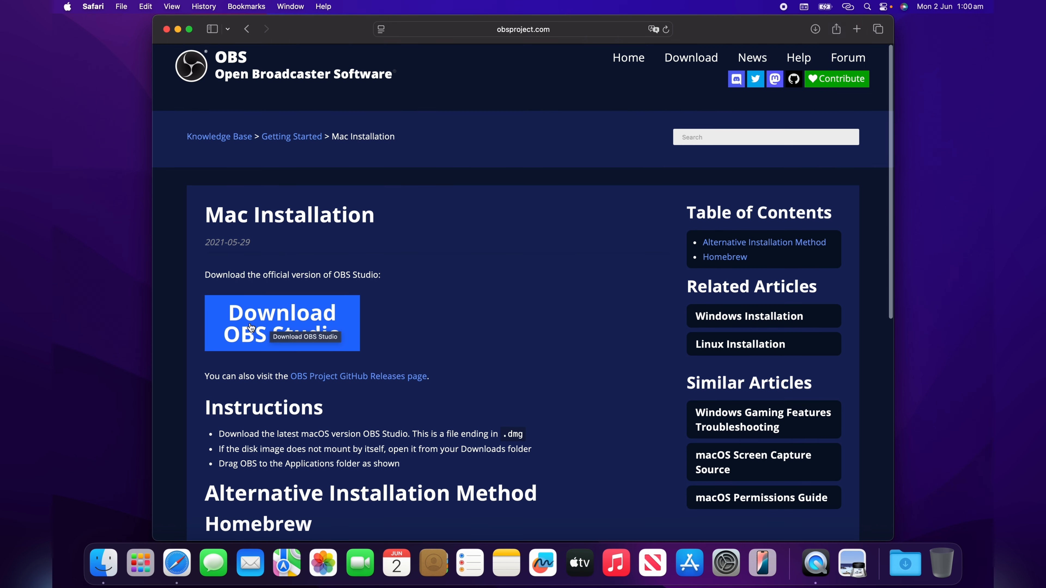
left_click(284, 326)
Examine the OBS Studio download options offered for macOS, Windows and Linux.
scroll(373, 308, "down", 3)
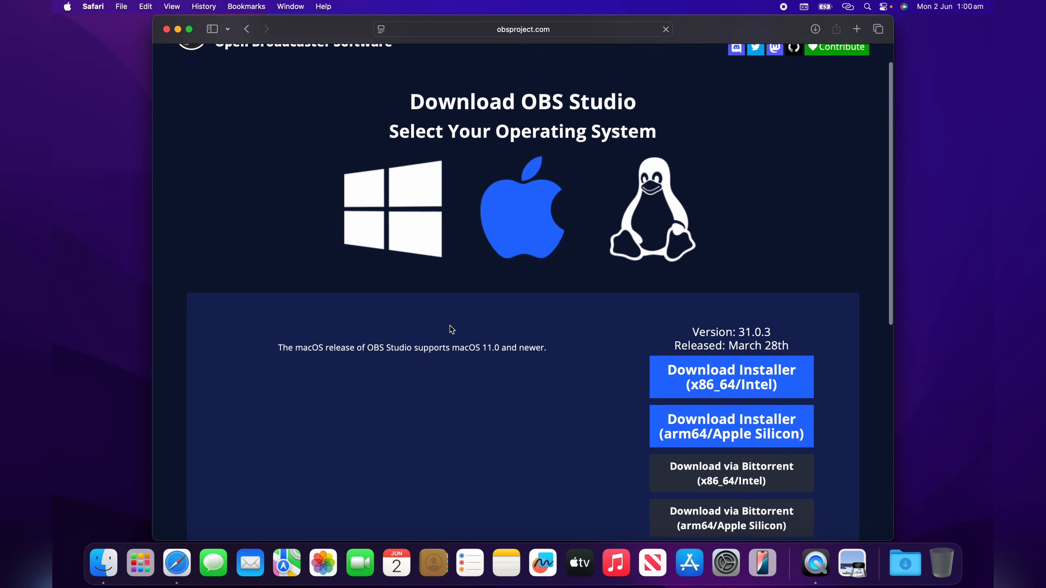
scroll(470, 367, "down", 6)
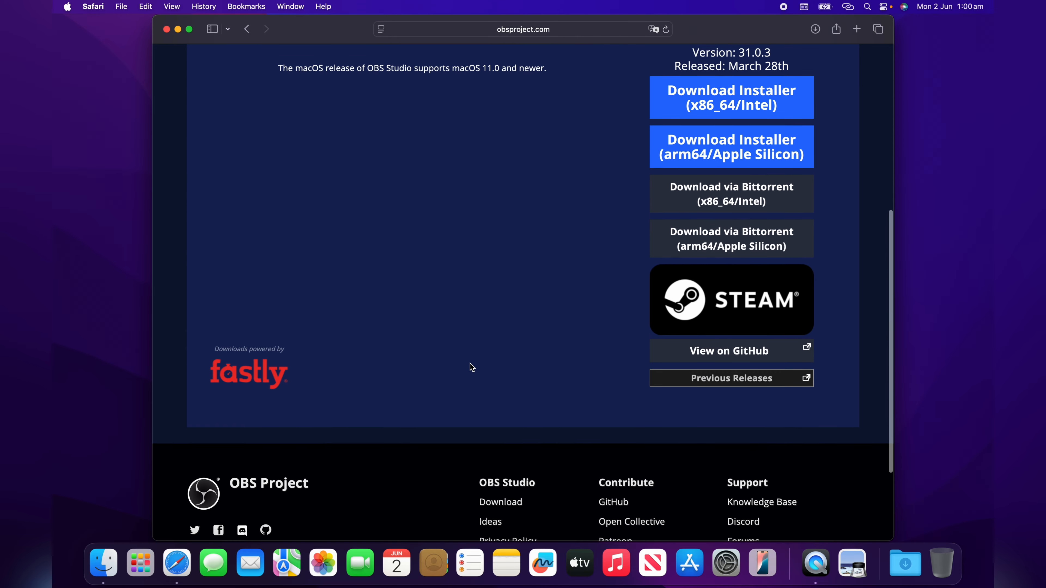
scroll(469, 367, "up", 8)
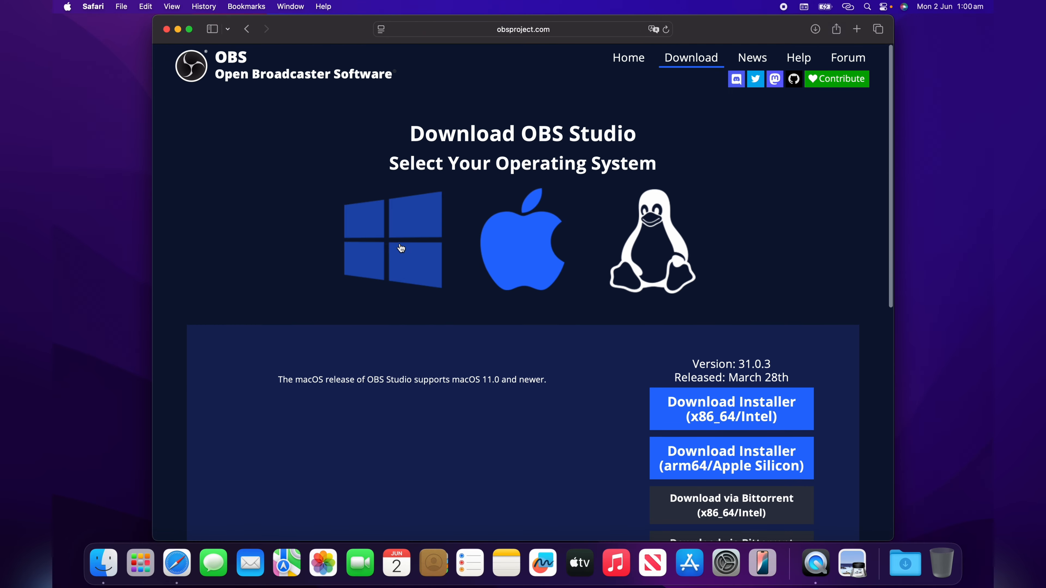
left_click(400, 248)
scroll(493, 397, "down", 5)
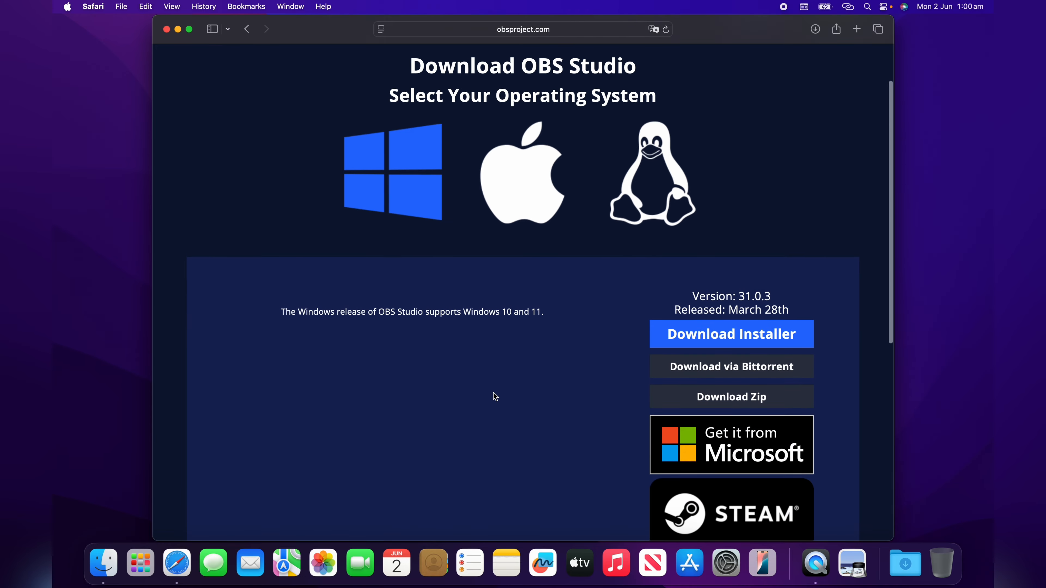
scroll(568, 319, "up", 3)
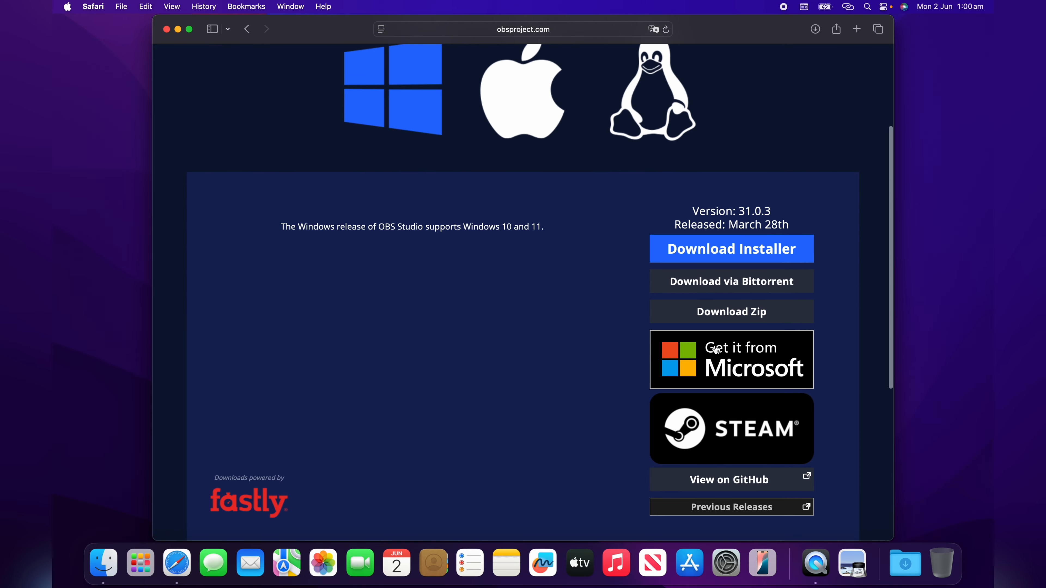
scroll(589, 243, "up", 5)
left_click(663, 247)
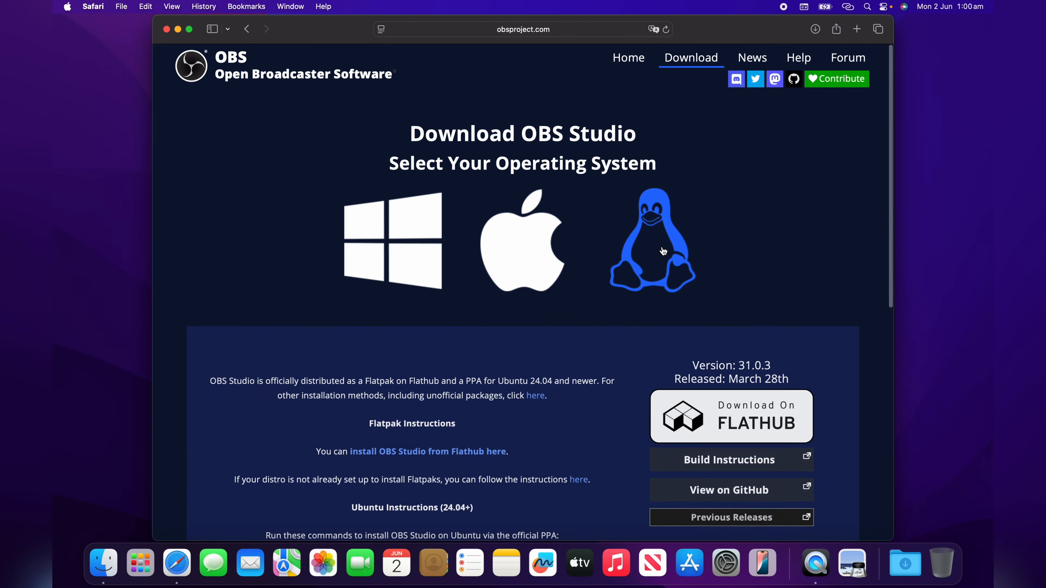
scroll(675, 309, "down", 3)
scroll(683, 329, "down", 5)
scroll(684, 296, "up", 7)
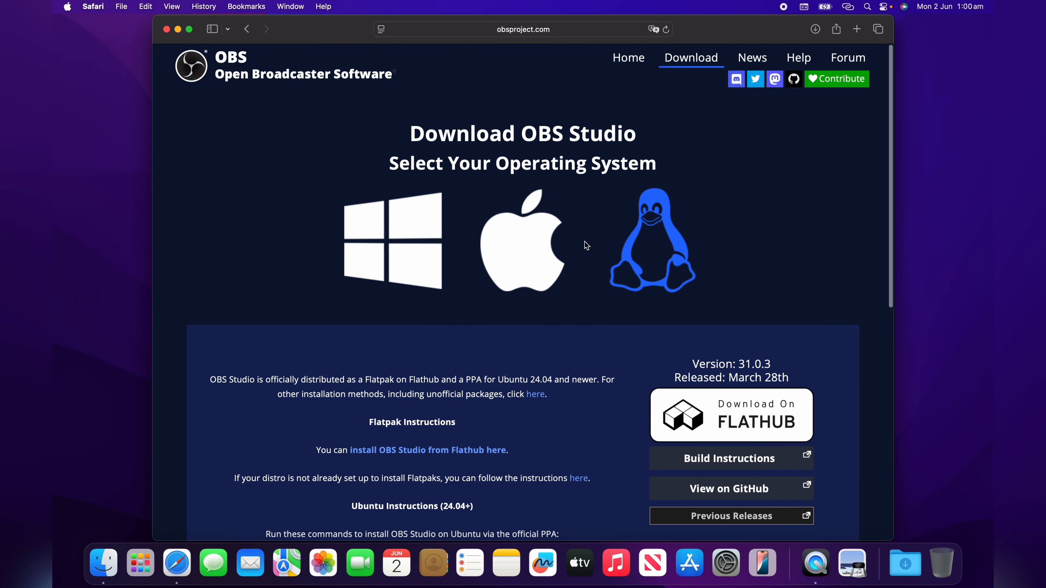
Choose macOS as the operating system and download the OBS installer for arm64/Apple Silicon.
left_click(547, 237)
scroll(567, 339, "down", 7)
scroll(567, 338, "up", 7)
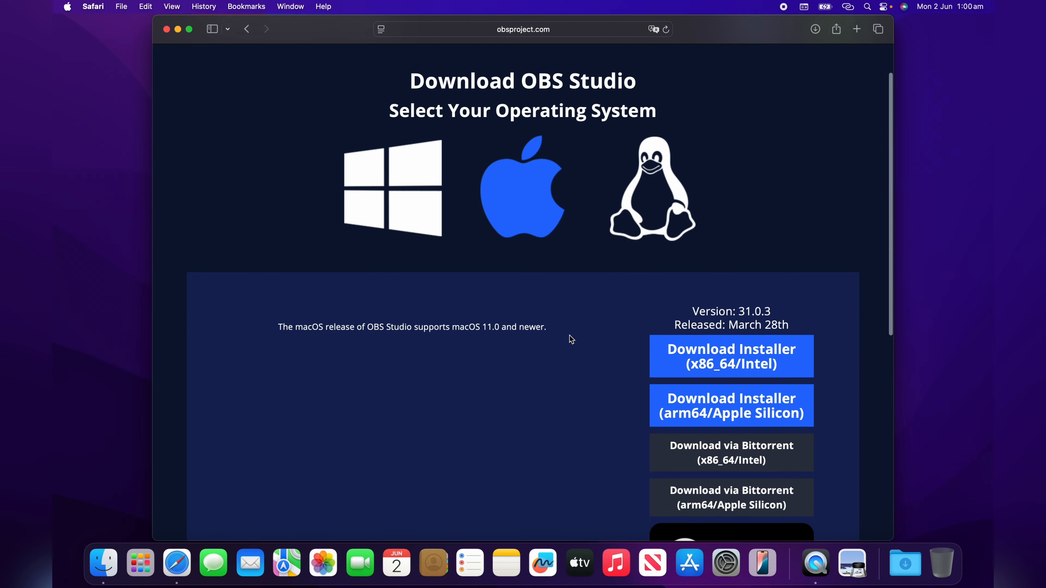
scroll(568, 338, "down", 3)
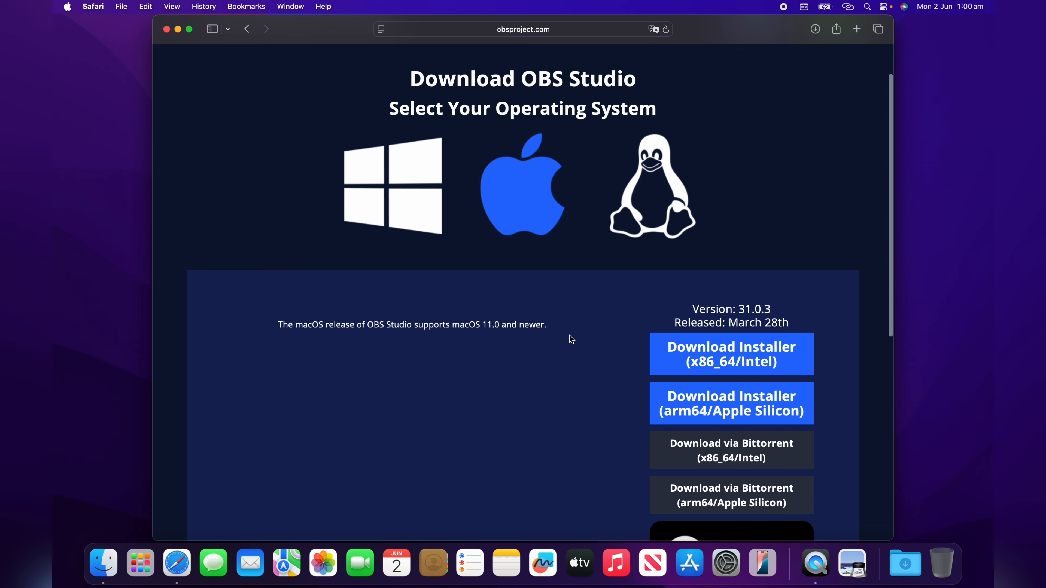
scroll(535, 347, "down", 4)
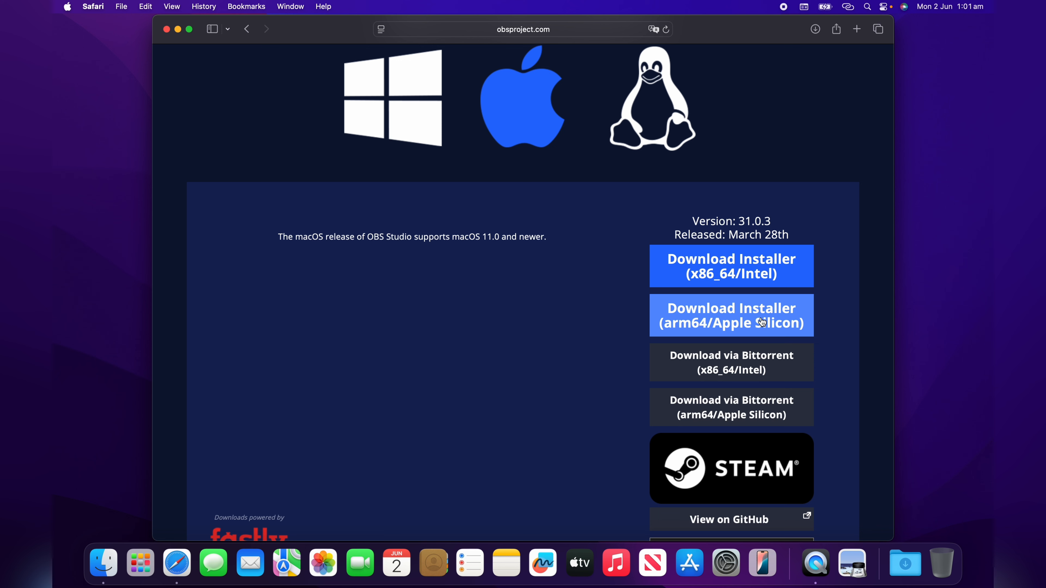
left_click(729, 321)
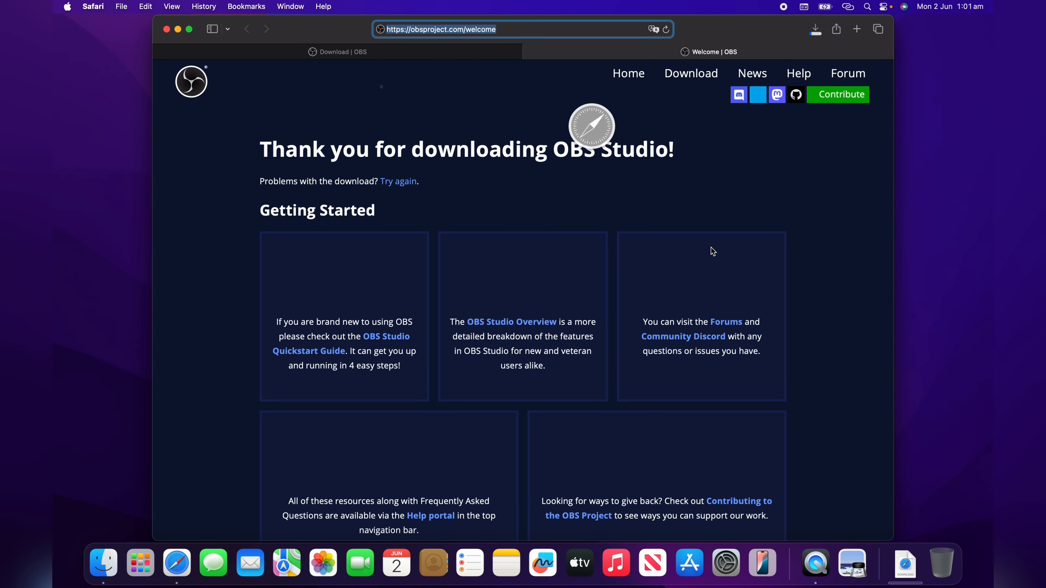
Open the newest downloaded obs-studio-31.0.3-macos-apple.dmg and bring its installer window to the front.
left_click(815, 29)
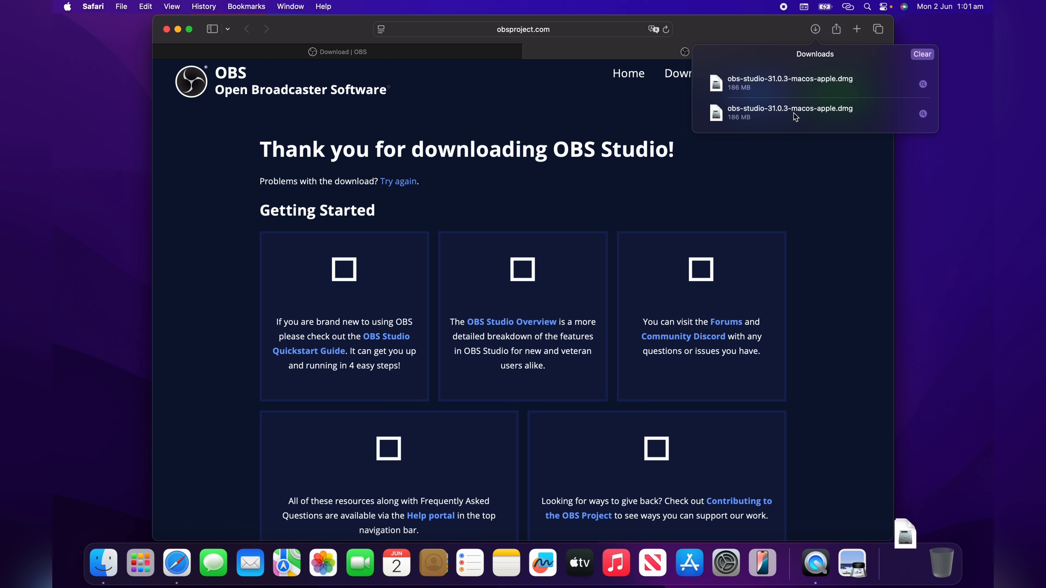
left_click(771, 92)
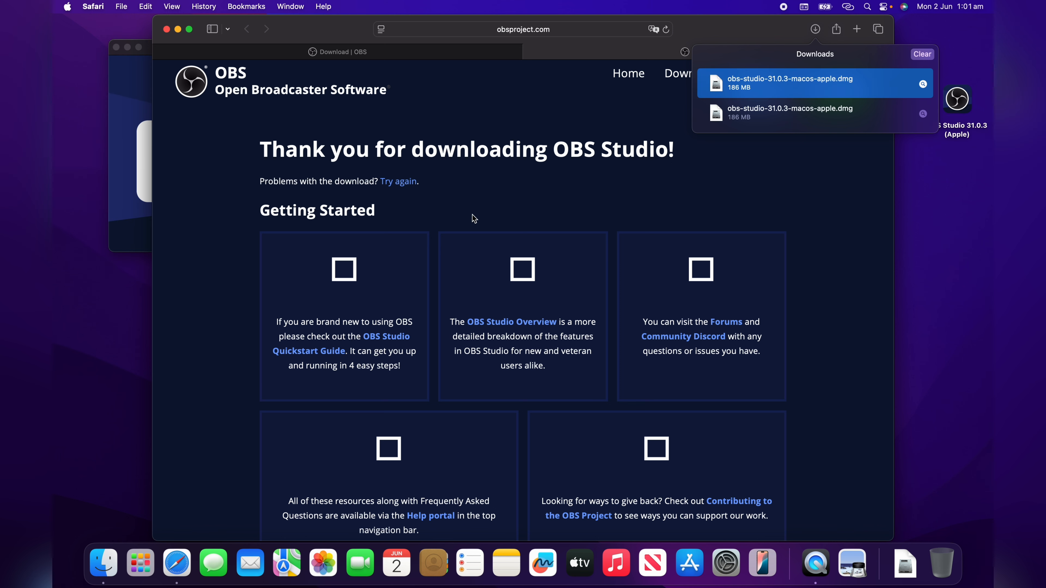
left_click(130, 110)
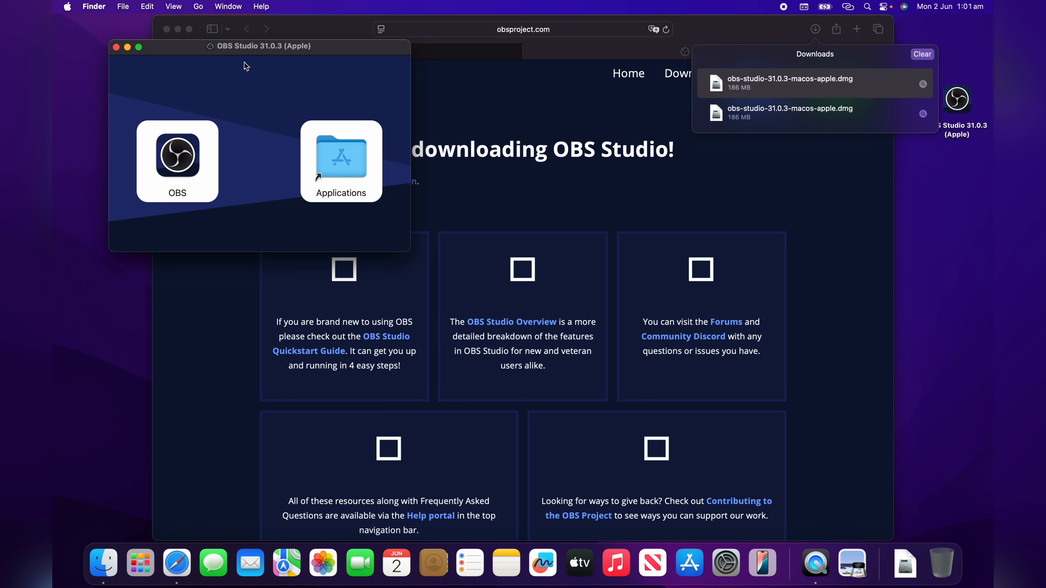
Copy OBS from the disk image into the Applications folder, replacing the existing copy.
left_click_drag(252, 52, 317, 66)
left_click_drag(243, 173, 400, 183)
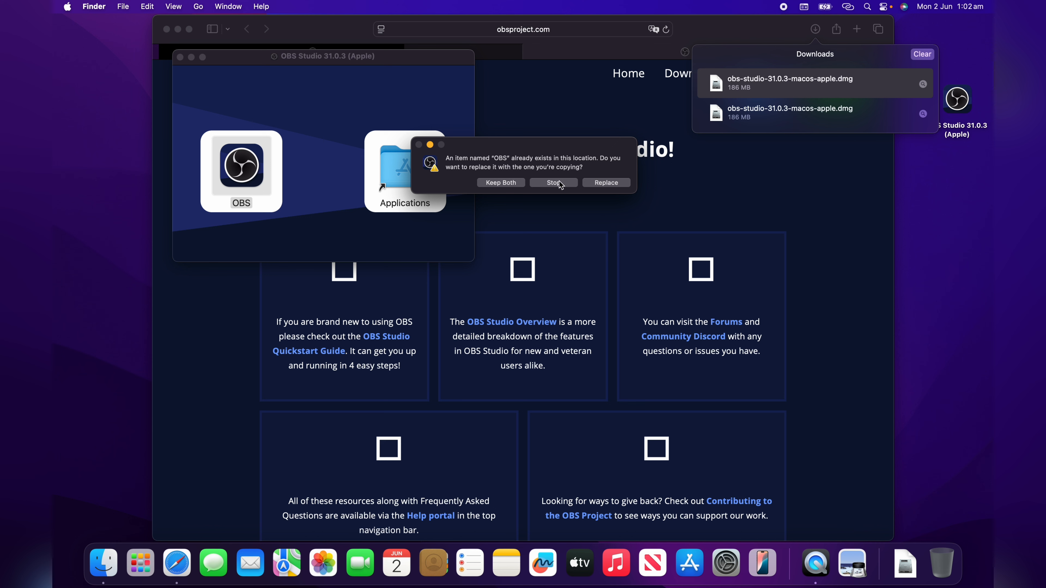
left_click(600, 184)
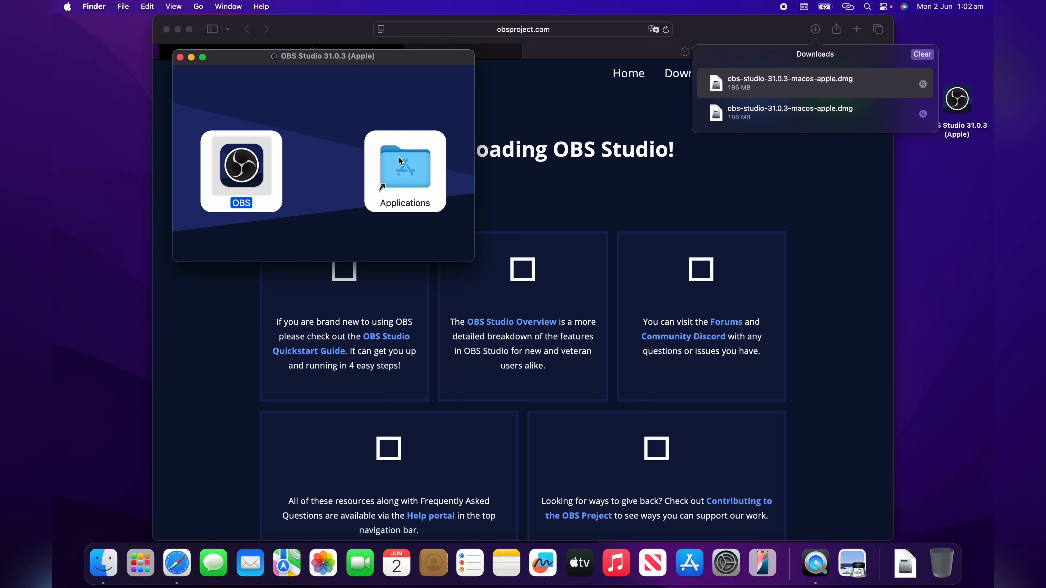
Close the installer and browser windows and eject the OBS Studio 31.0.3 (Apple) disk image from the desktop.
left_click(181, 57)
left_click(167, 30)
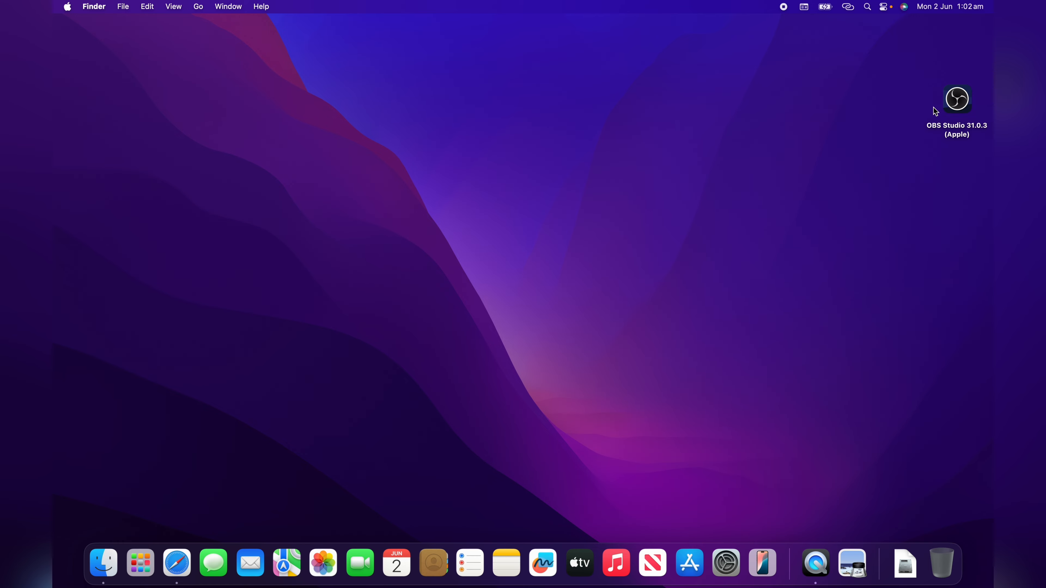
left_click_drag(953, 103, 952, 562)
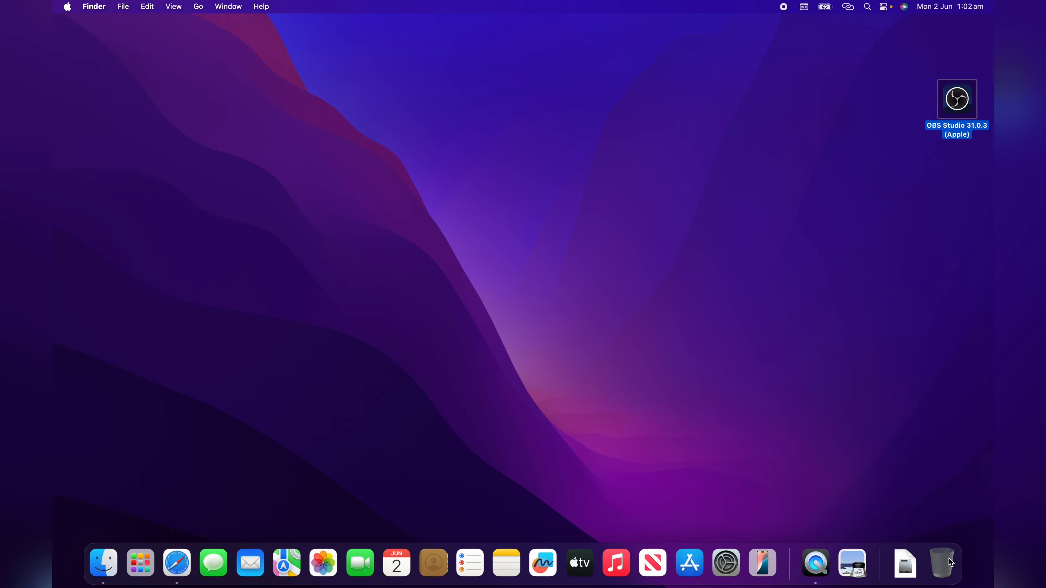
In Finder, move obs-studio-31.0.3-macos-apple.dmg from the Downloads folder to the Trash.
left_click(113, 572)
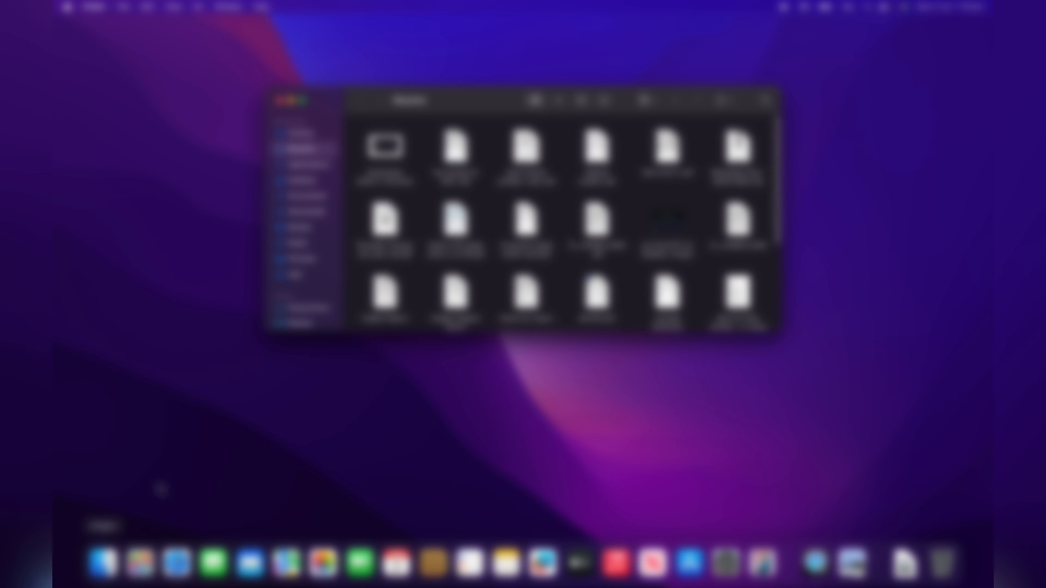
left_click(305, 165)
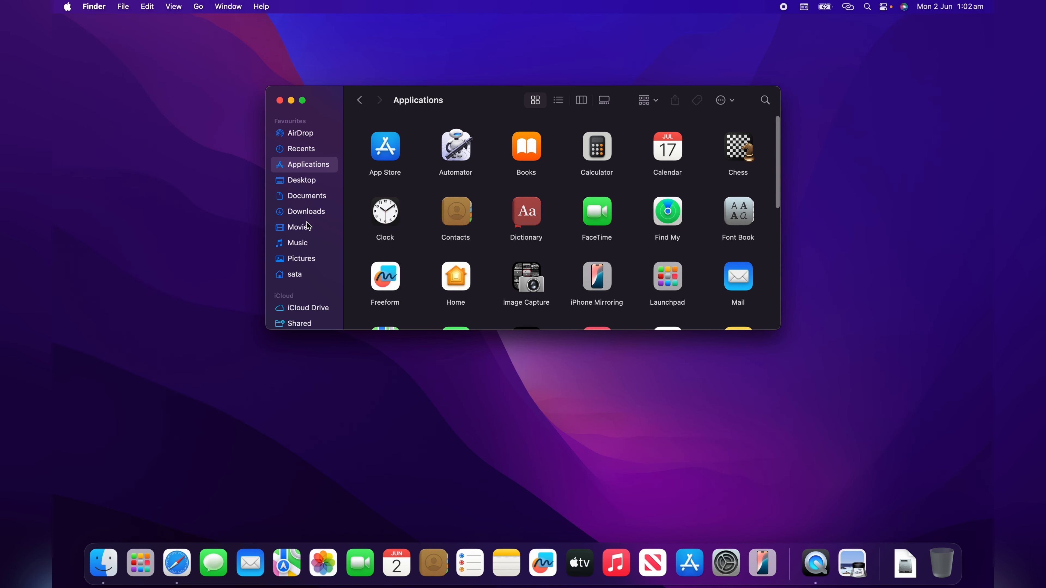
left_click(306, 212)
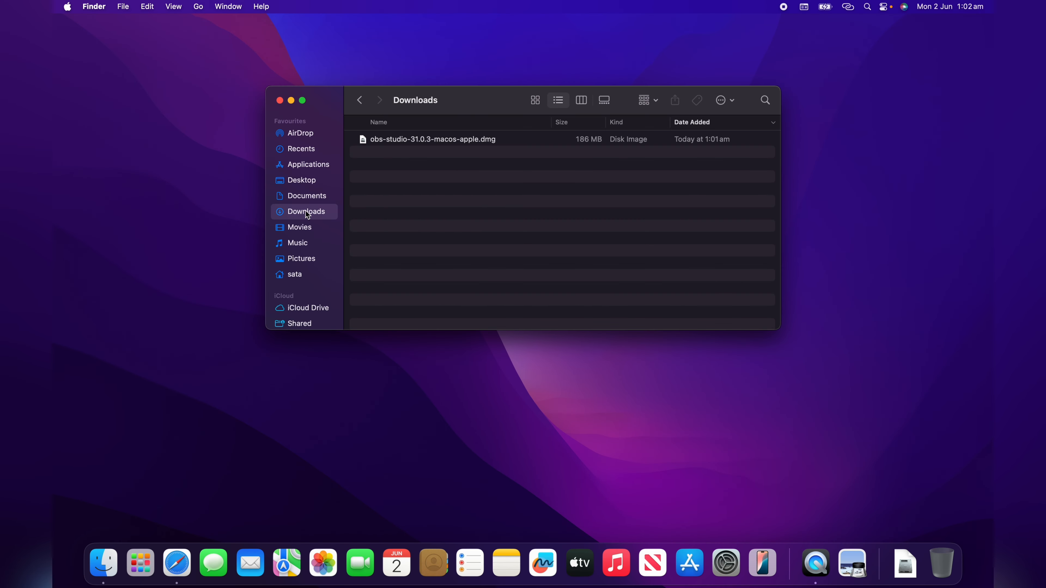
left_click(419, 145)
key("super+BackSpace")
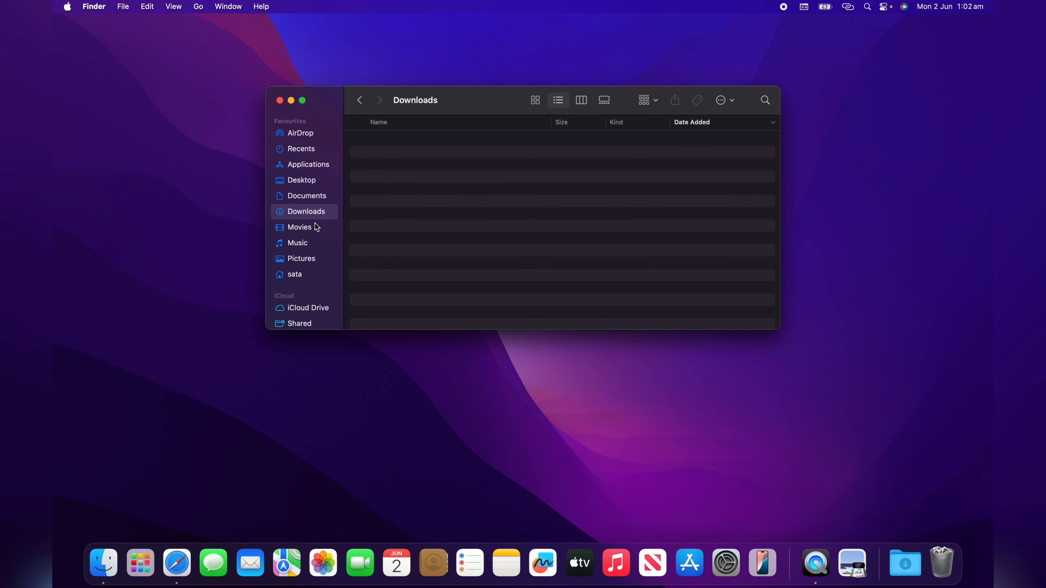
Look through the Applications folder for the installed OBS app.
left_click(307, 166)
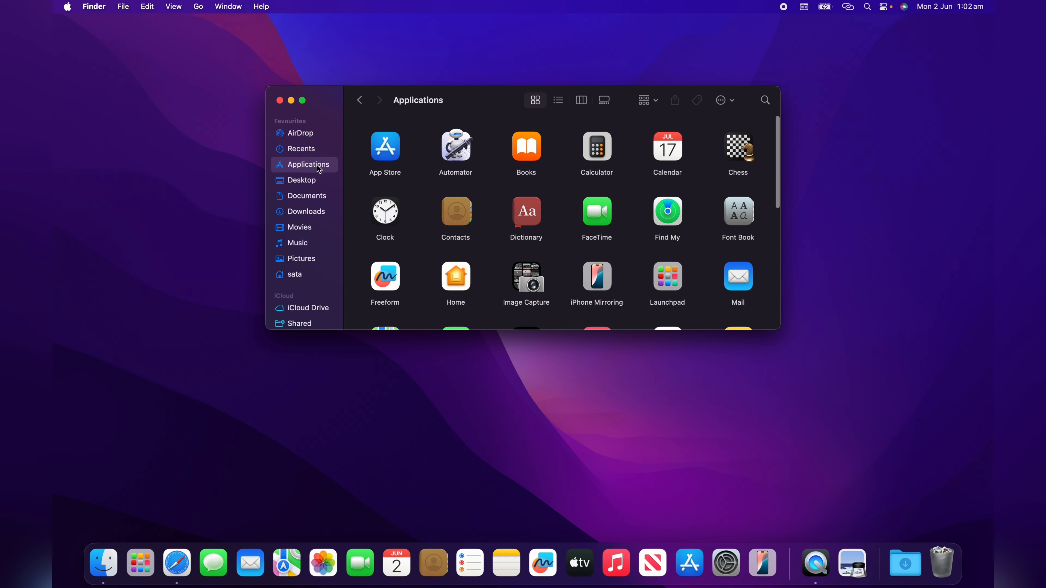
scroll(478, 204, "down", 10)
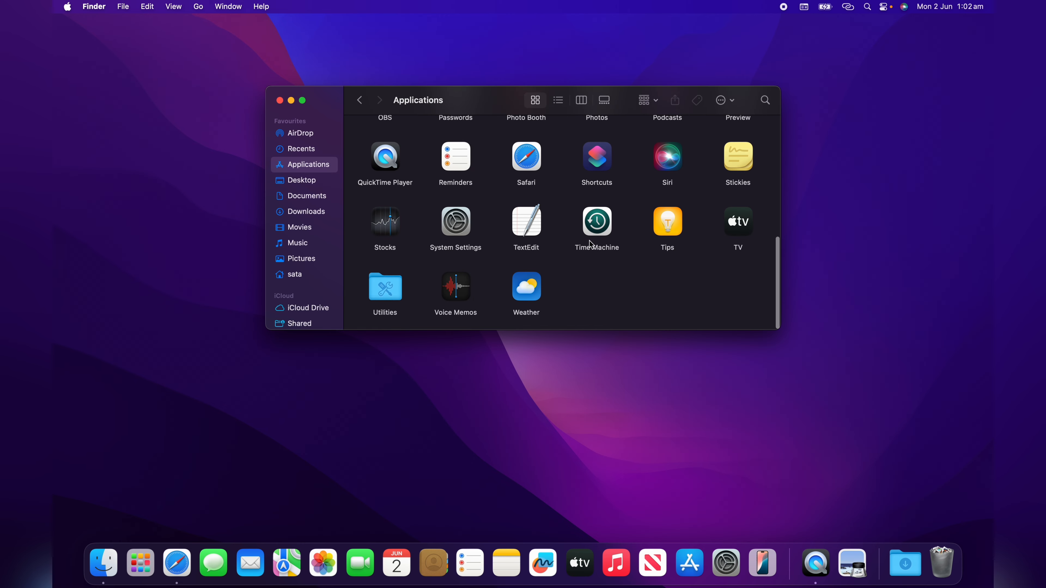
scroll(526, 239, "up", 6)
scroll(528, 242, "down", 3)
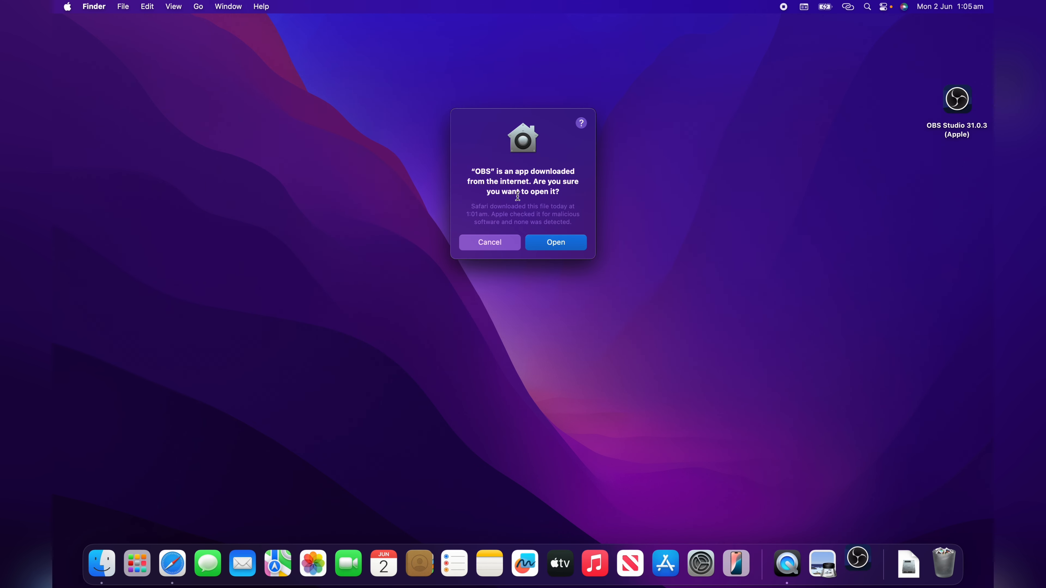
Confirm opening the downloaded OBS app and select the macOS Screen Capture source in the scene.
left_click(552, 243)
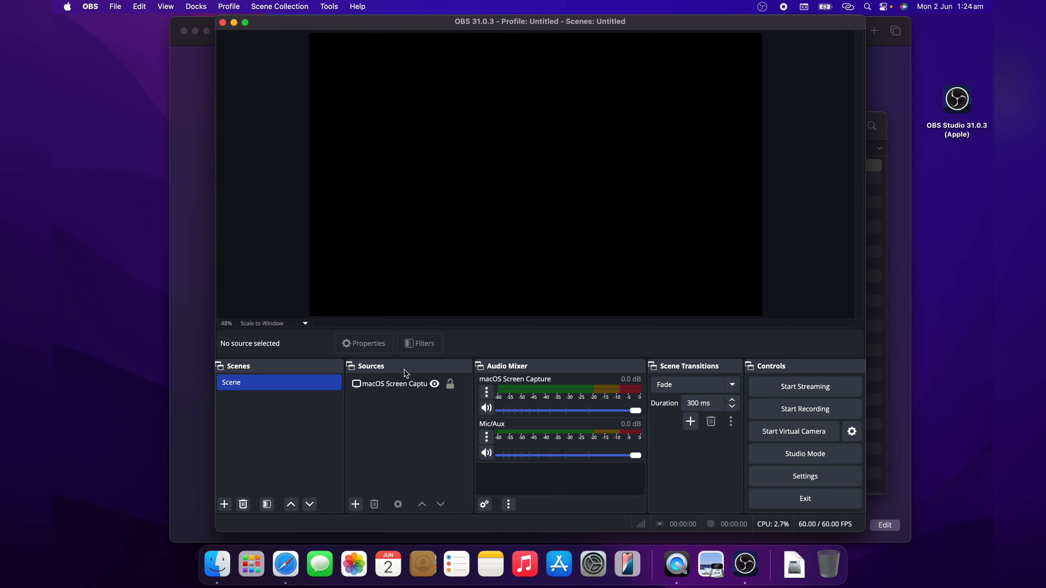
left_click(399, 384)
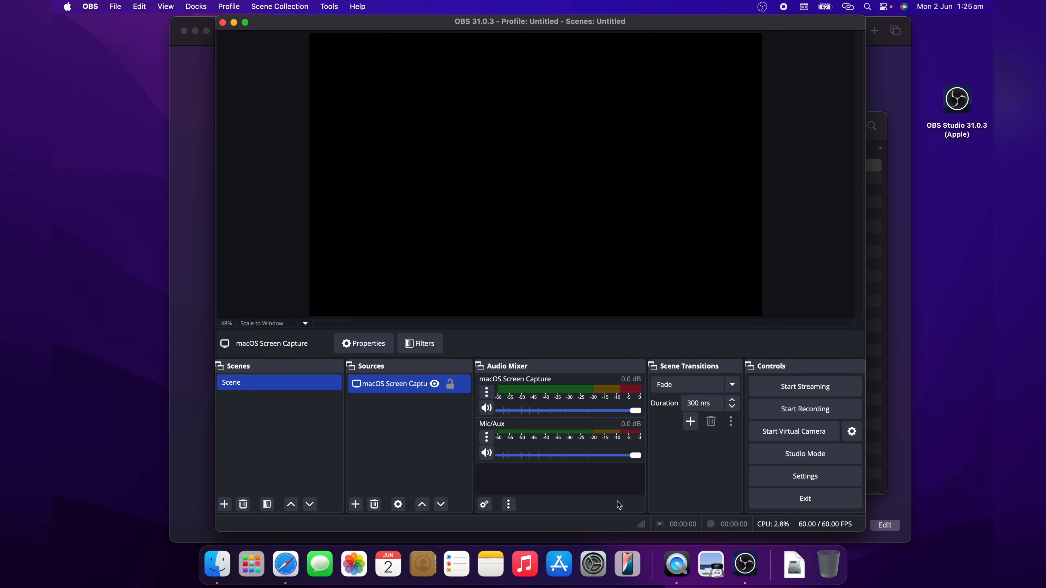
In System Settings, enable OBS under Privacy & Security's Accessibility permission, entering the account password to authorise the change.
left_click(593, 564)
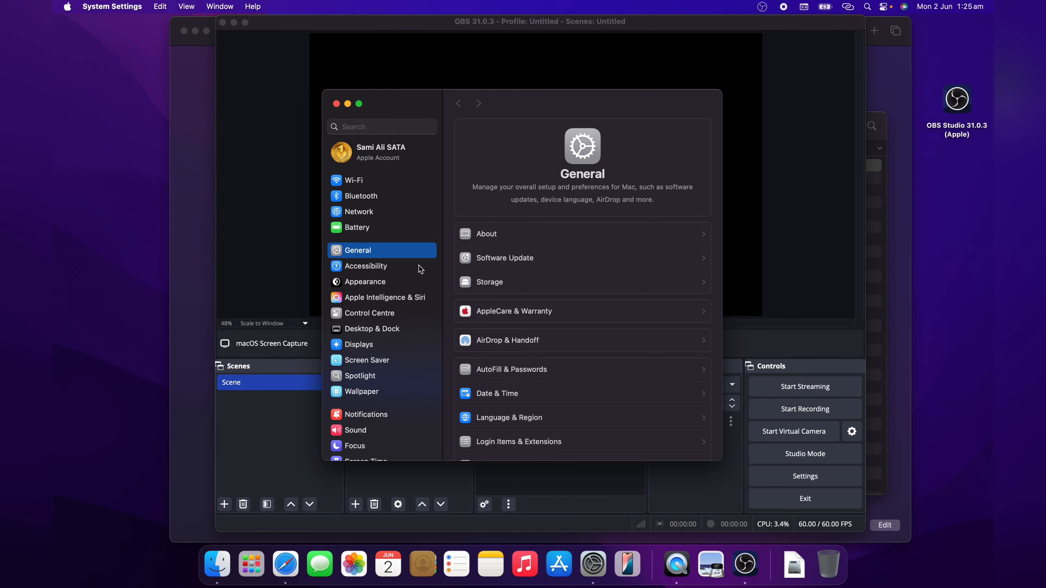
scroll(374, 351, "down", 5)
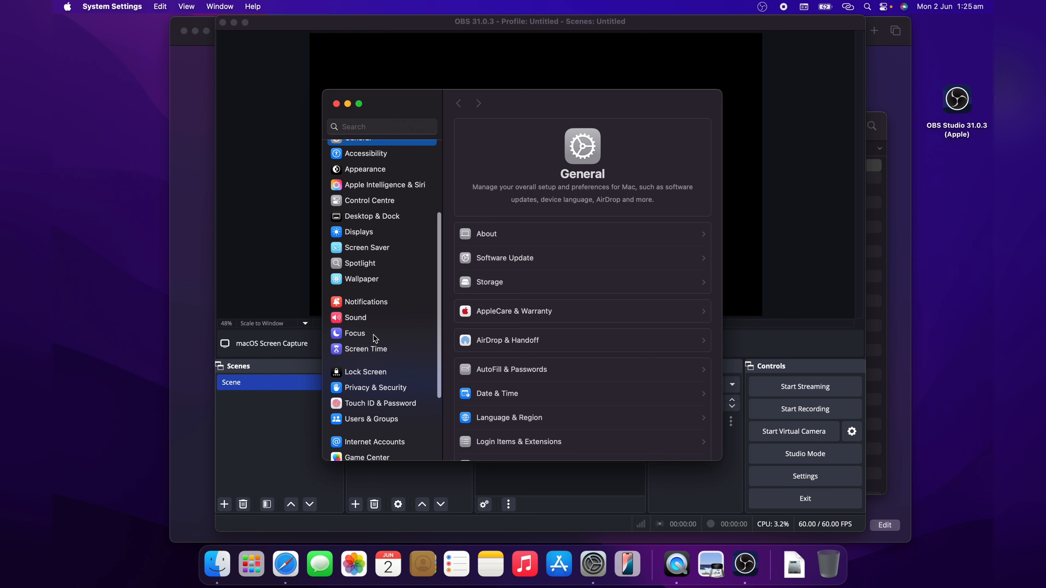
left_click(370, 392)
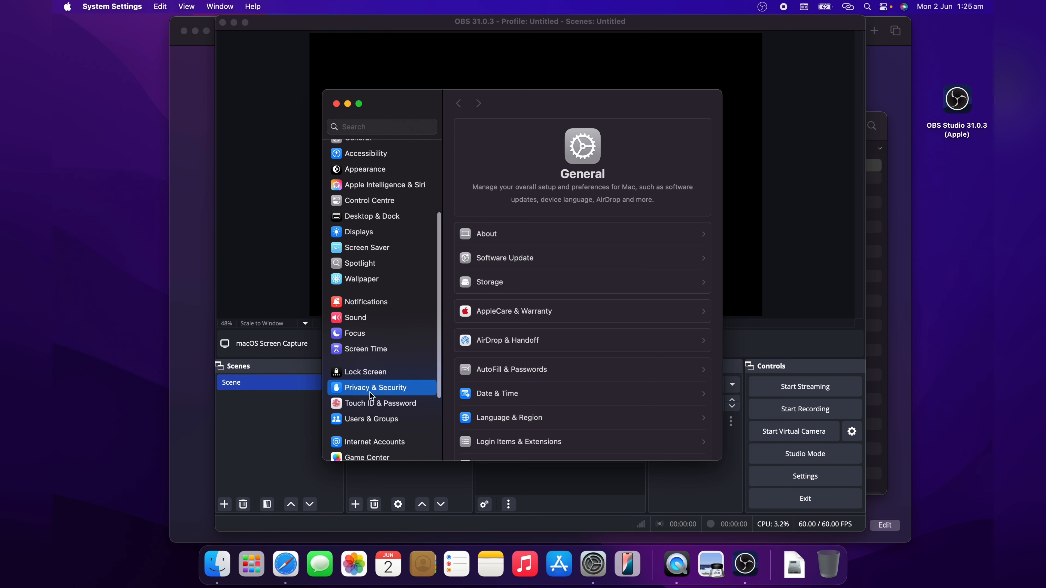
scroll(557, 293, "down", 1)
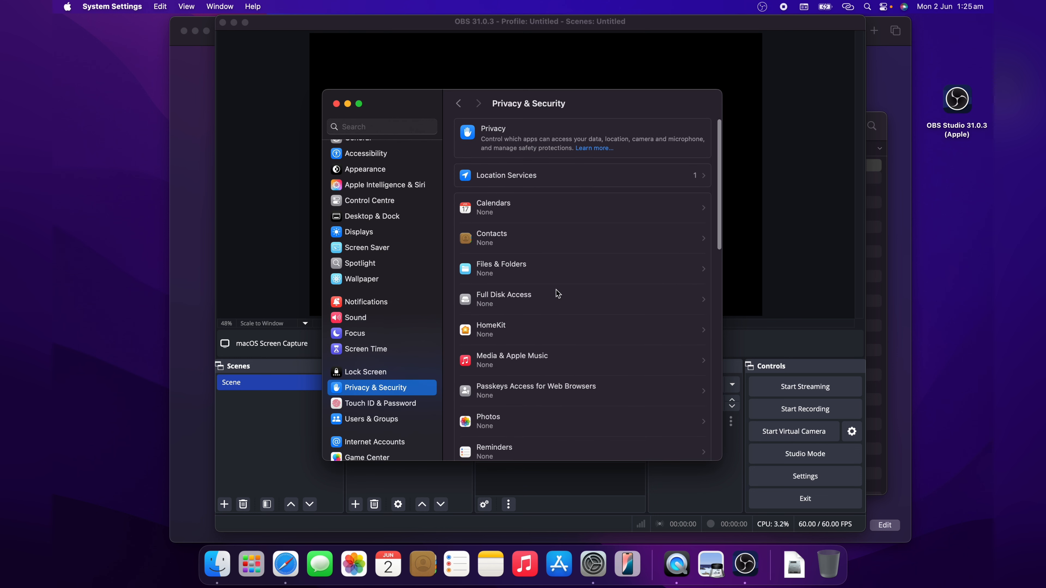
scroll(542, 311, "down", 10)
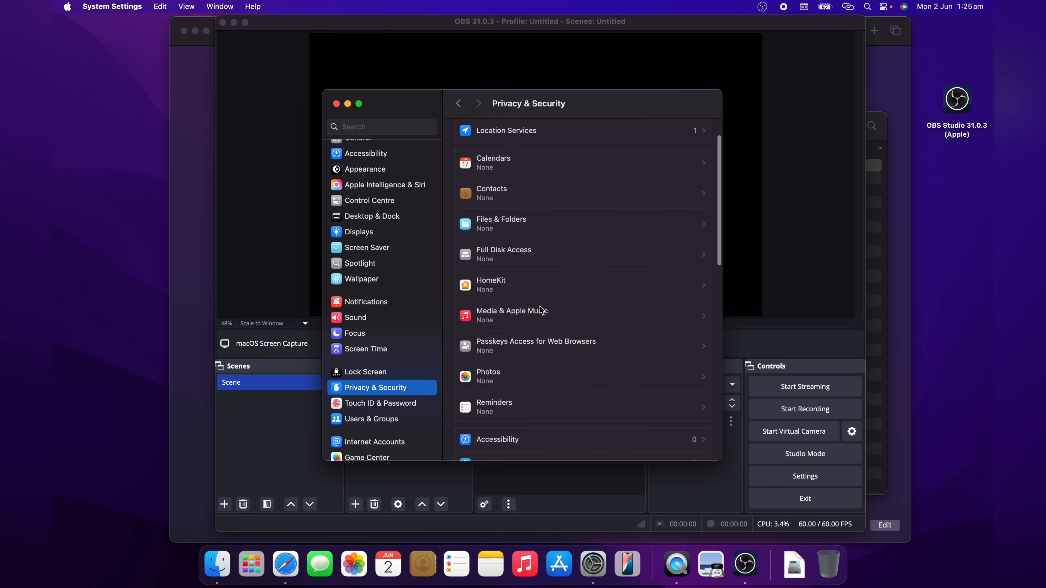
left_click(561, 281)
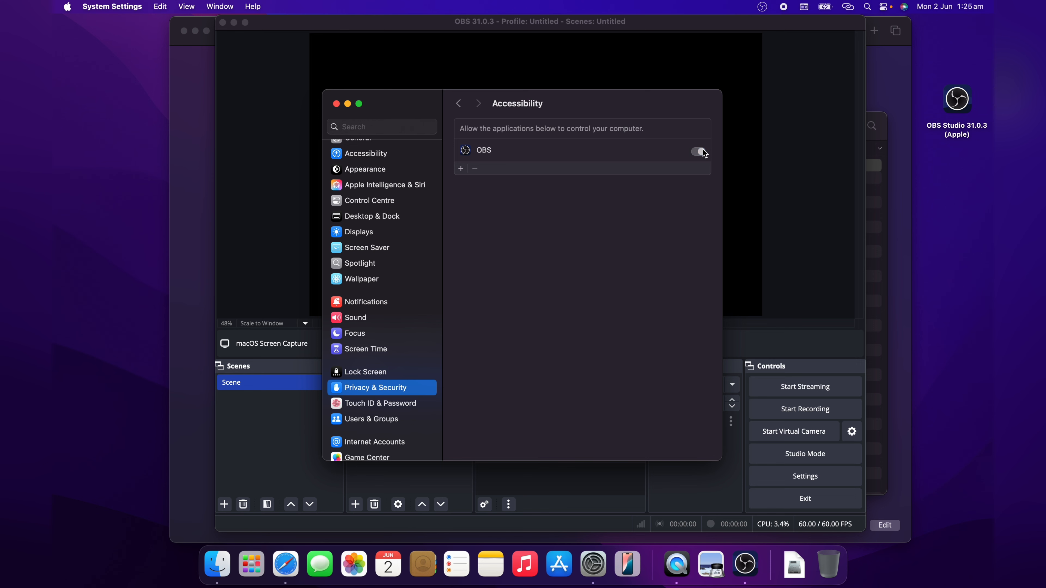
left_click(700, 152)
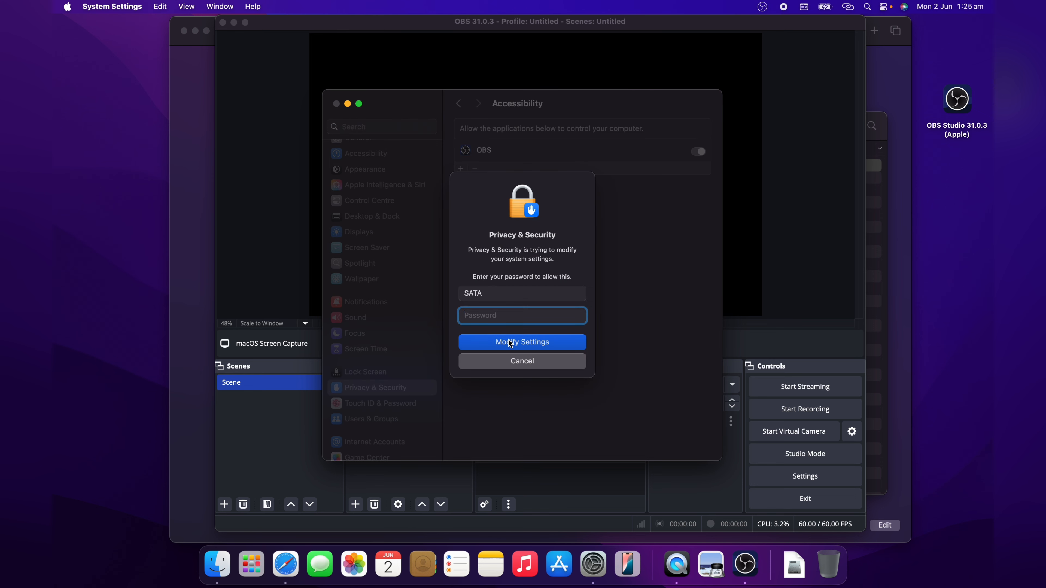
type("••")
left_click(510, 342)
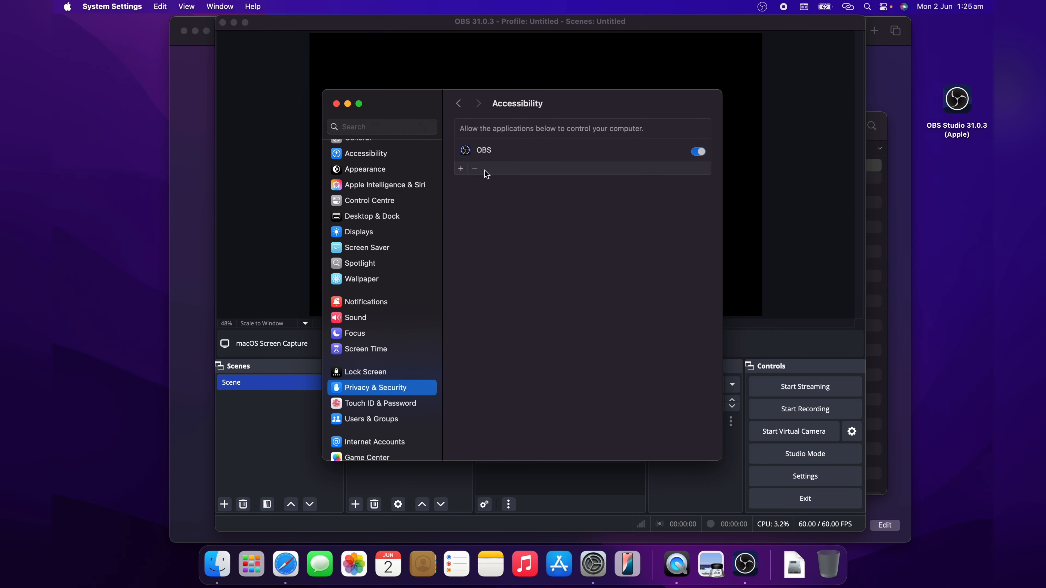
Add OBS.app from the Applications folder to the apps allowed under Accessibility.
left_click(461, 169)
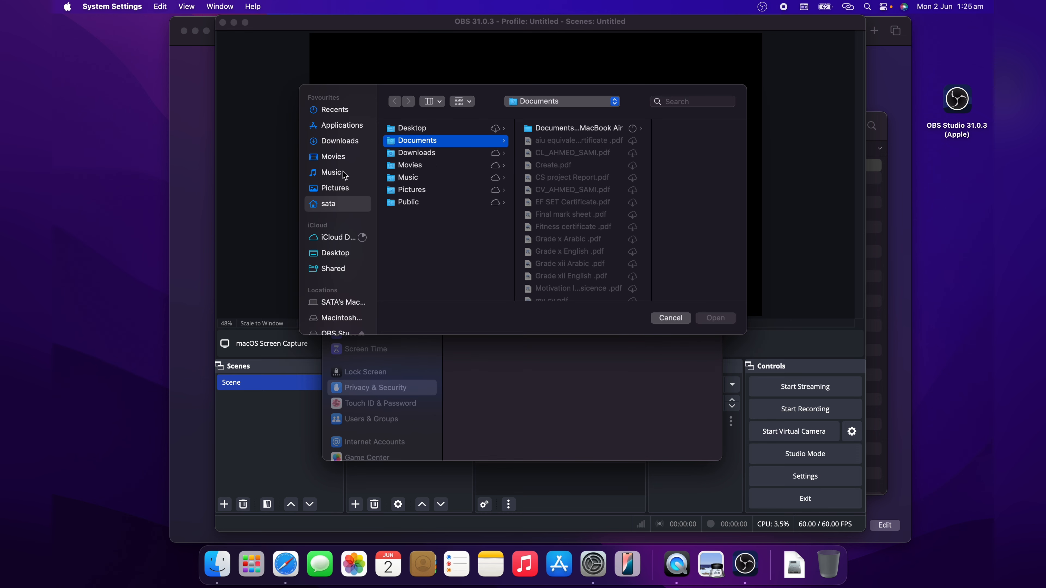
left_click(341, 125)
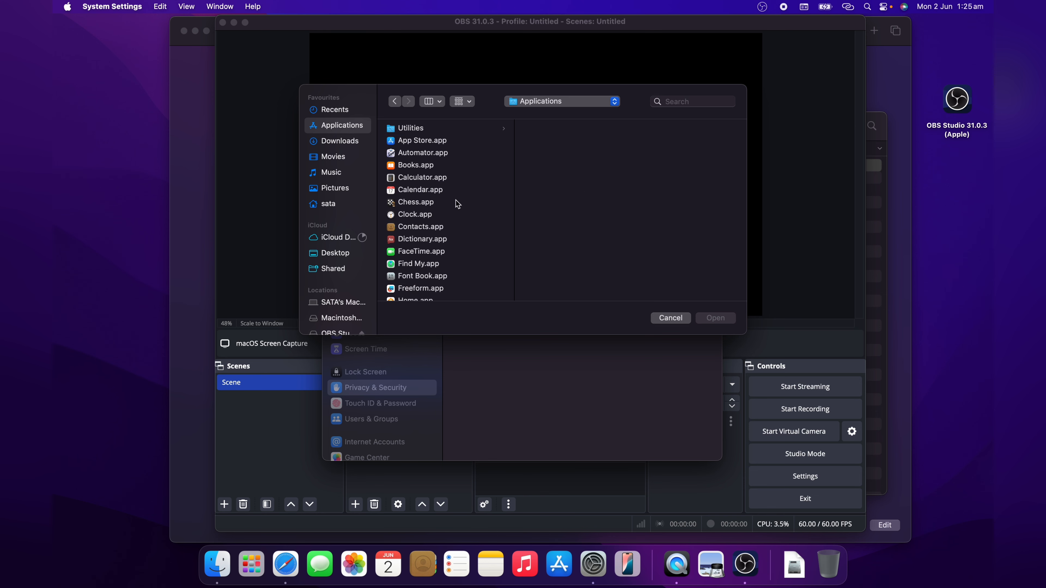
scroll(454, 206, "down", 2)
scroll(454, 211, "up", 2)
scroll(421, 206, "down", 10)
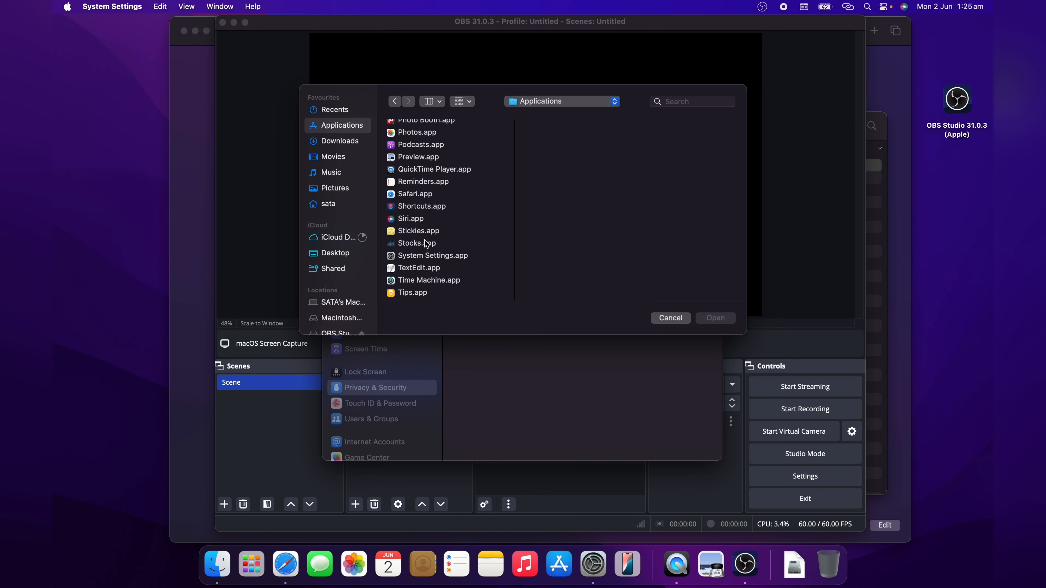
scroll(426, 244, "down", 4)
scroll(426, 244, "up", 6)
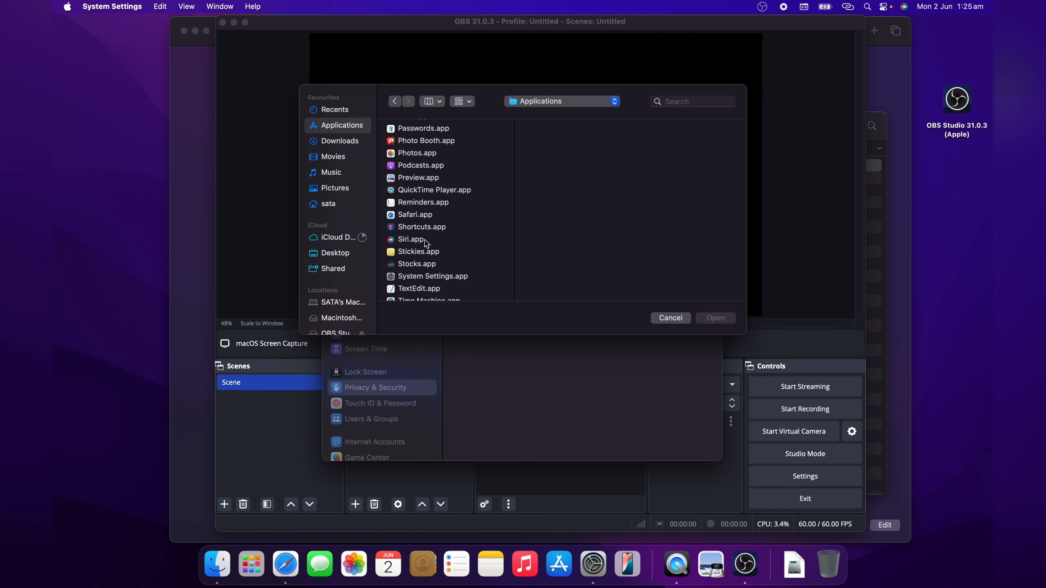
scroll(426, 244, "up", 3)
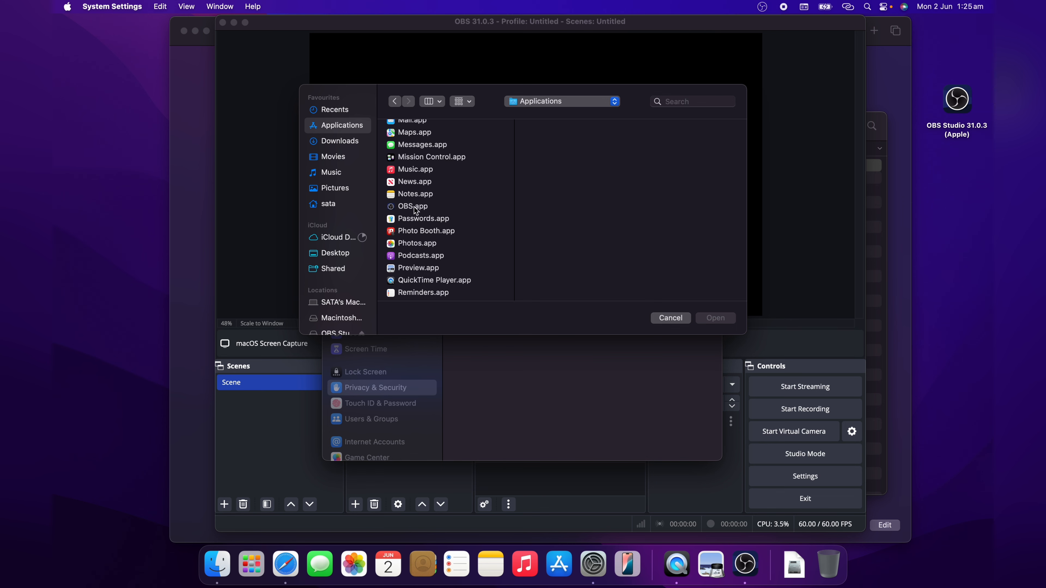
double_click(413, 206)
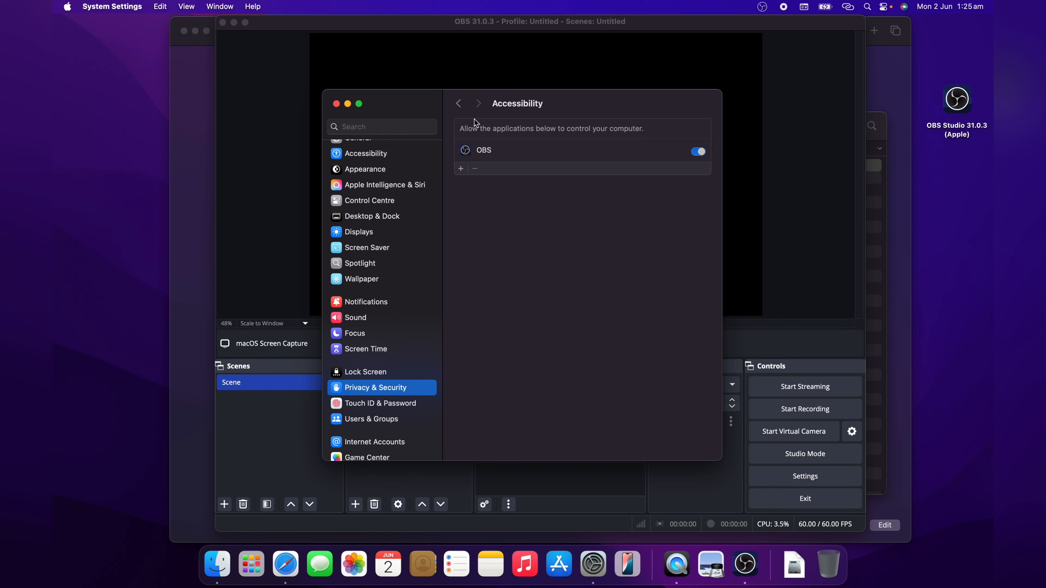
Allow OBS to access the camera in Privacy & Security, and have OBS quit and reopen.
left_click(459, 106)
scroll(543, 364, "down", 5)
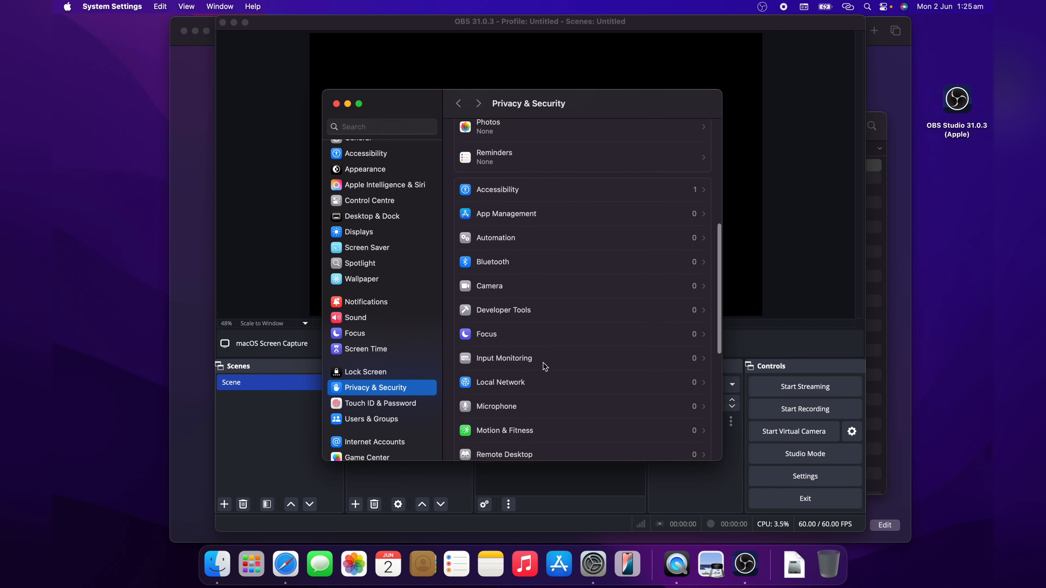
left_click(676, 263)
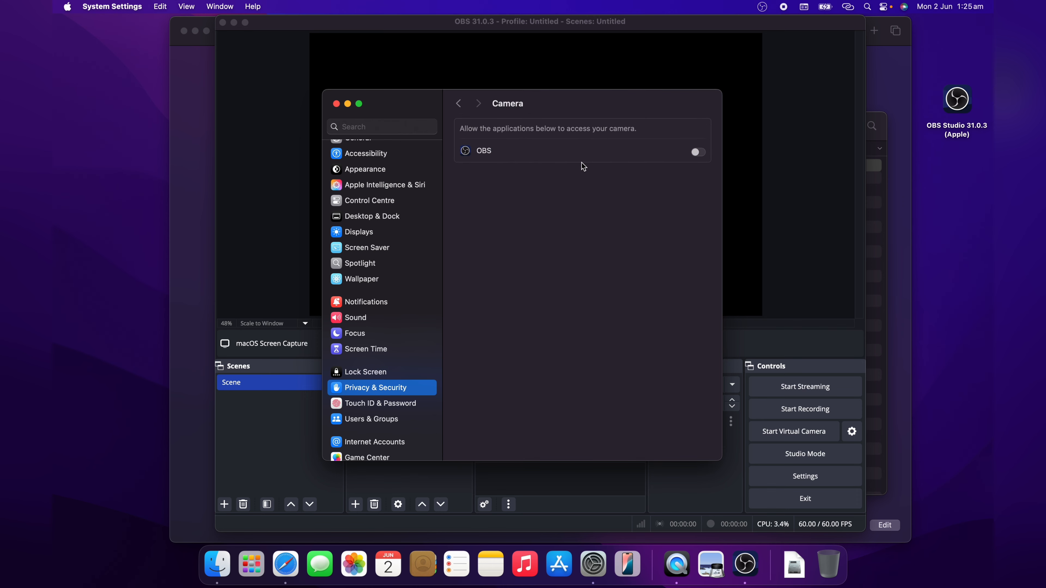
left_click(699, 152)
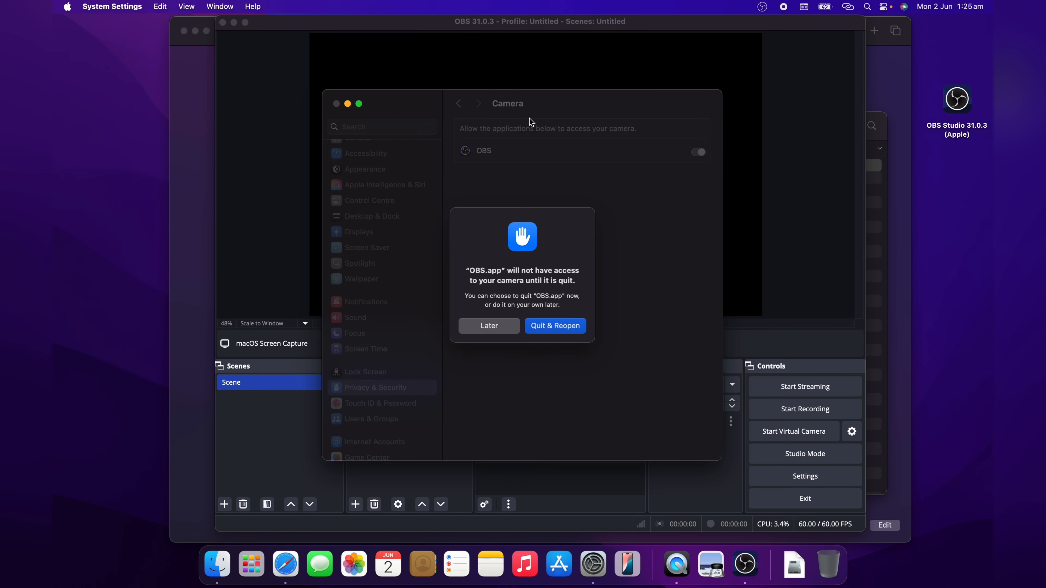
left_click(543, 327)
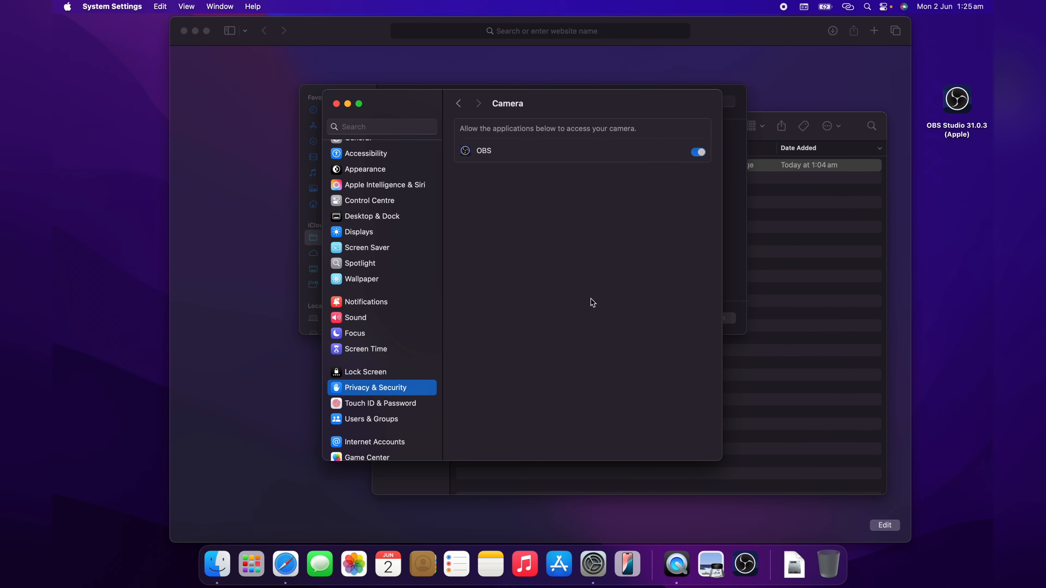
Enable OBS under Screen & System Audio Recording in Privacy & Security, postponing the app's restart.
left_click(458, 103)
scroll(535, 289, "down", 5)
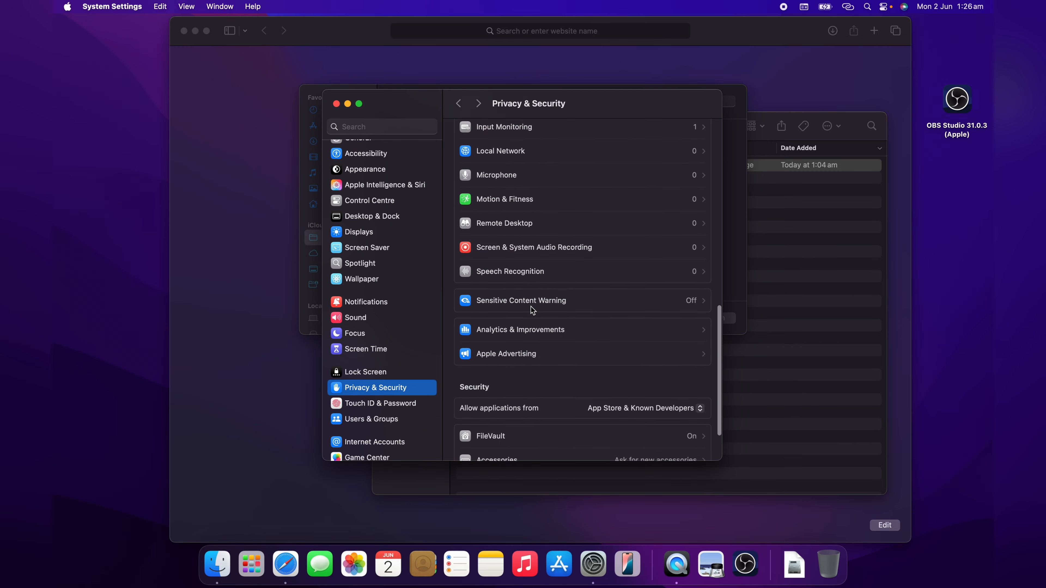
scroll(533, 309, "down", 1)
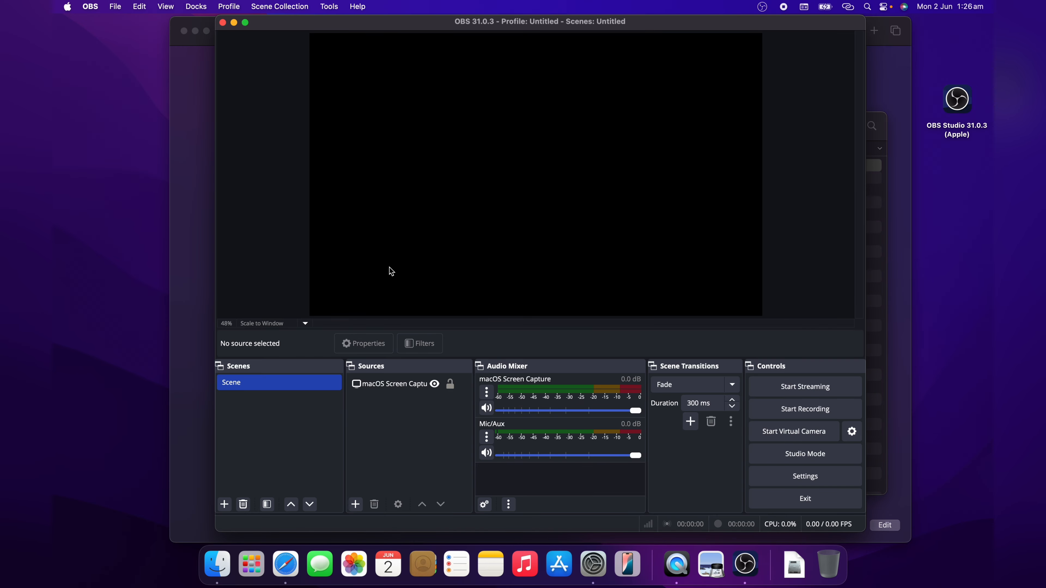
left_click(193, 252)
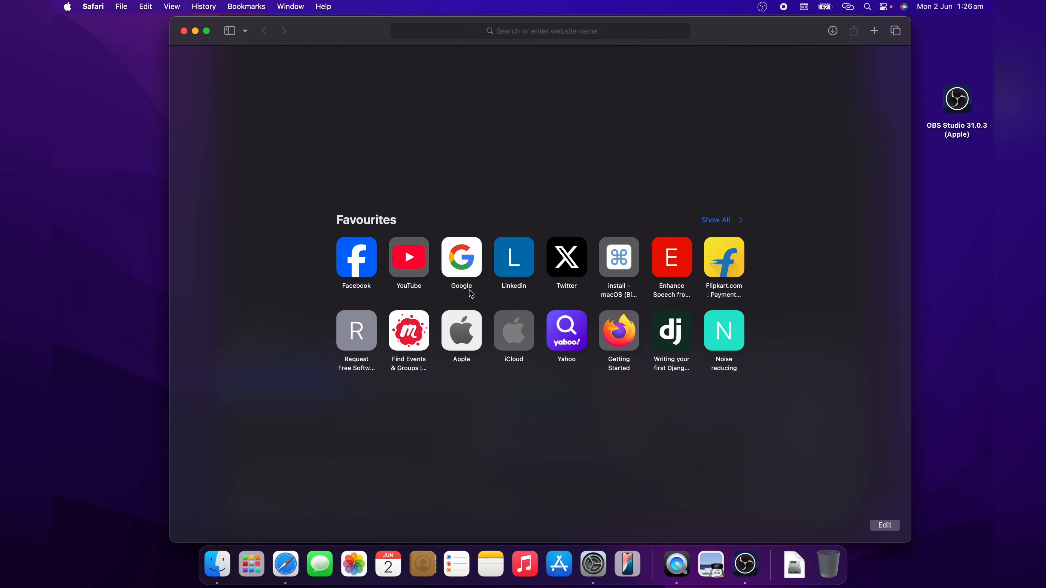
left_click(593, 564)
left_click(538, 224)
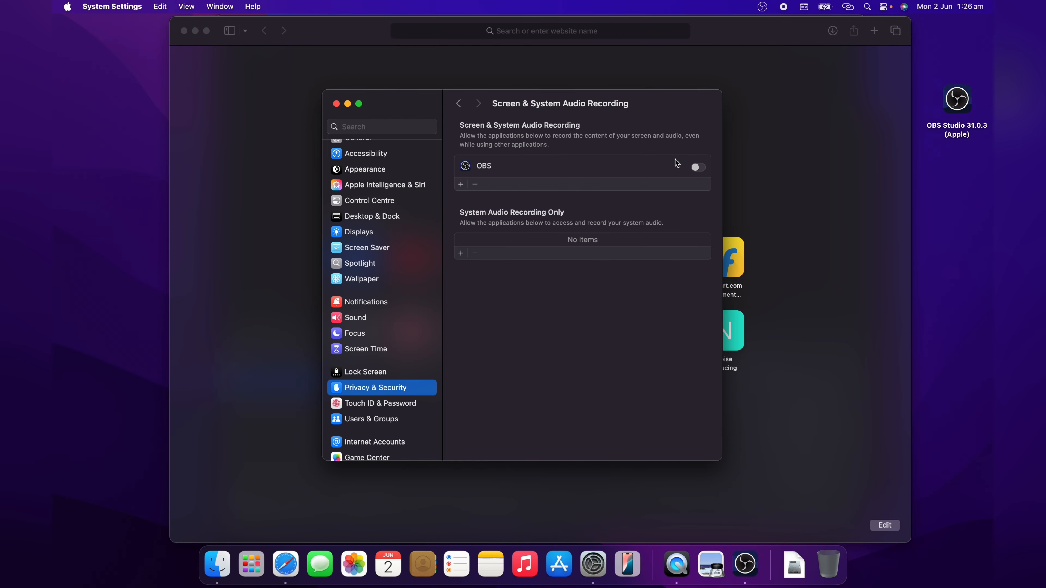
left_click(698, 168)
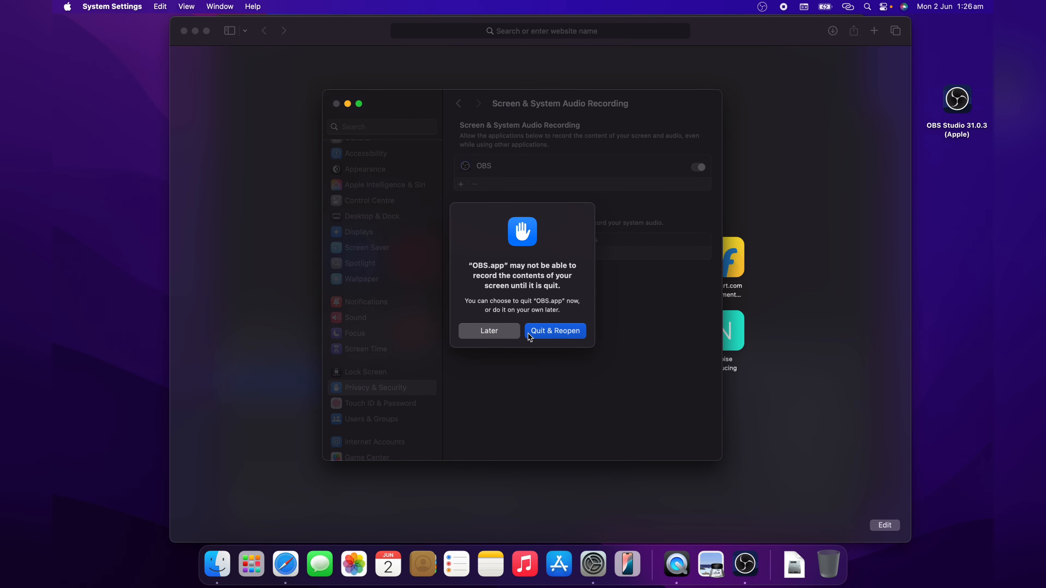
left_click(502, 332)
Try to remove OBS from the Screen & System Audio Recording list, postponing the app's restart.
left_click(490, 168)
left_click(475, 184)
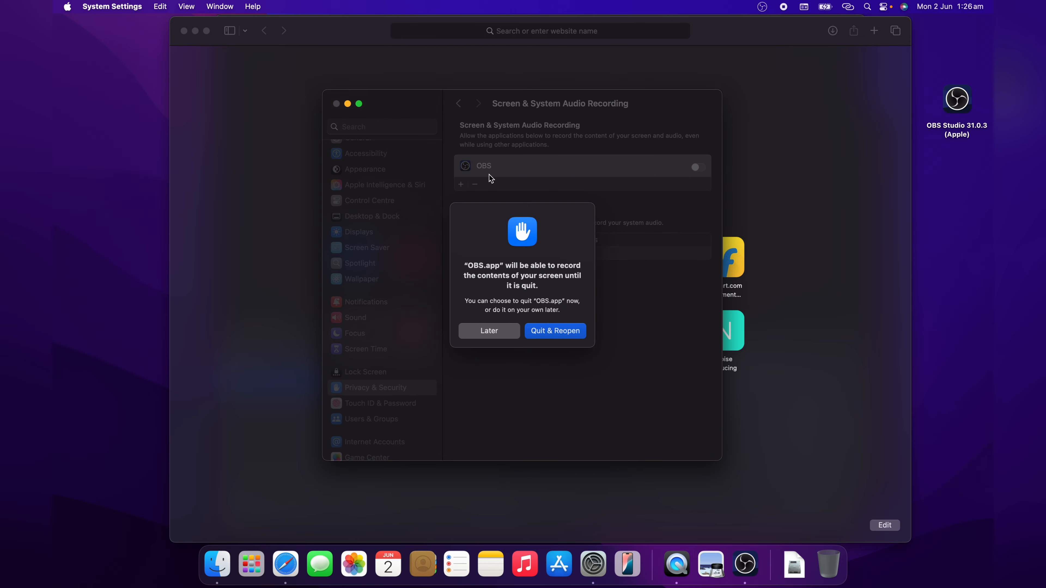
left_click(502, 332)
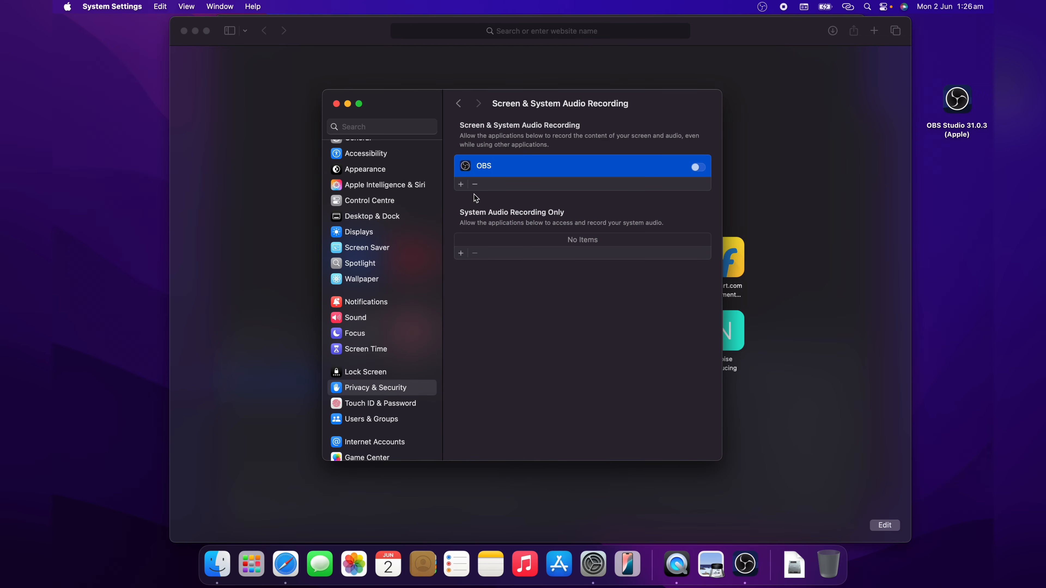
Add OBS.app from Applications to the Screen & System Audio Recording list, and have OBS quit and reopen.
left_click(462, 185)
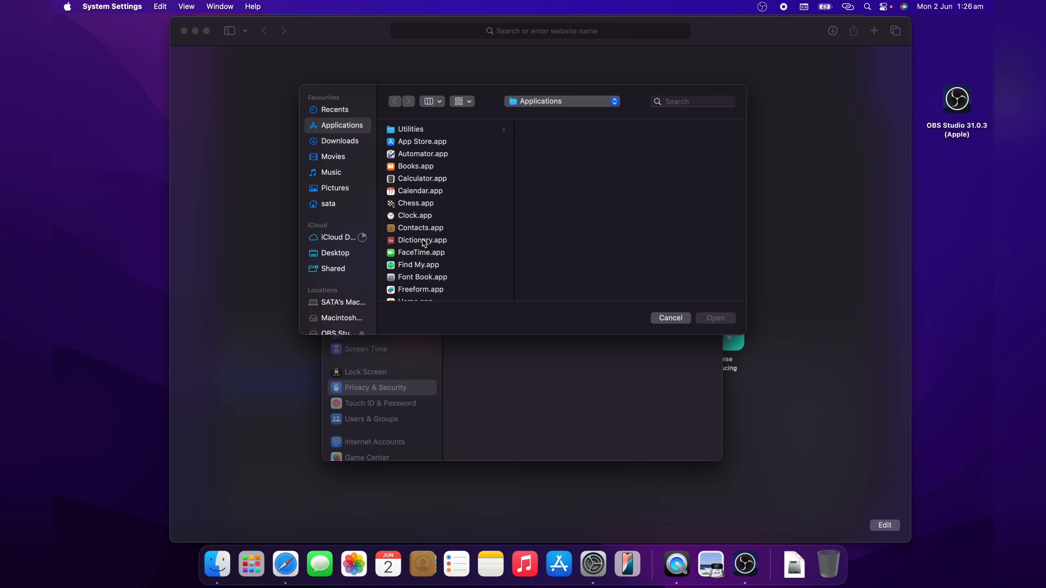
scroll(416, 233, "down", 8)
scroll(425, 243, "down", 2)
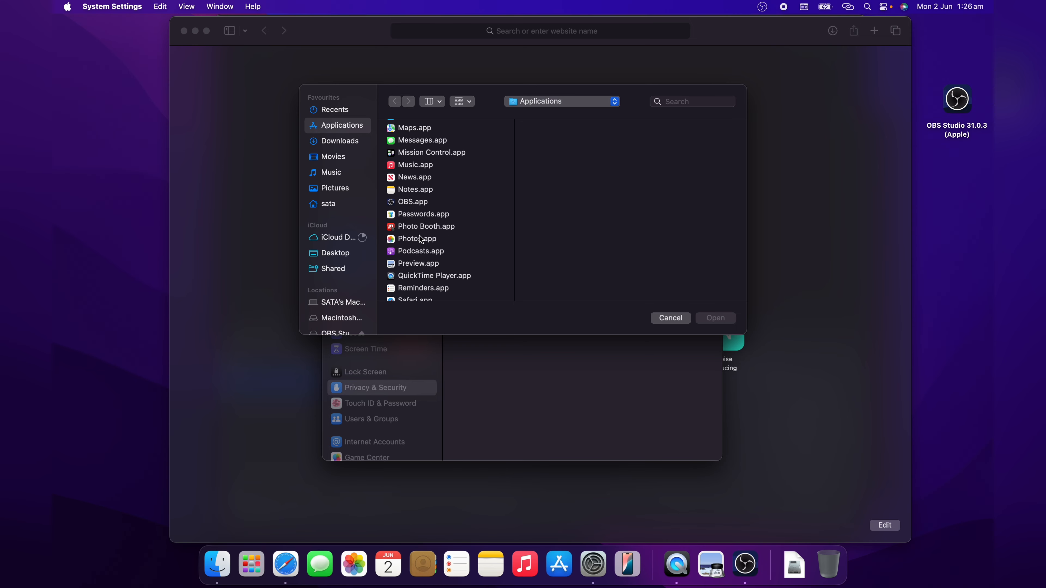
double_click(408, 201)
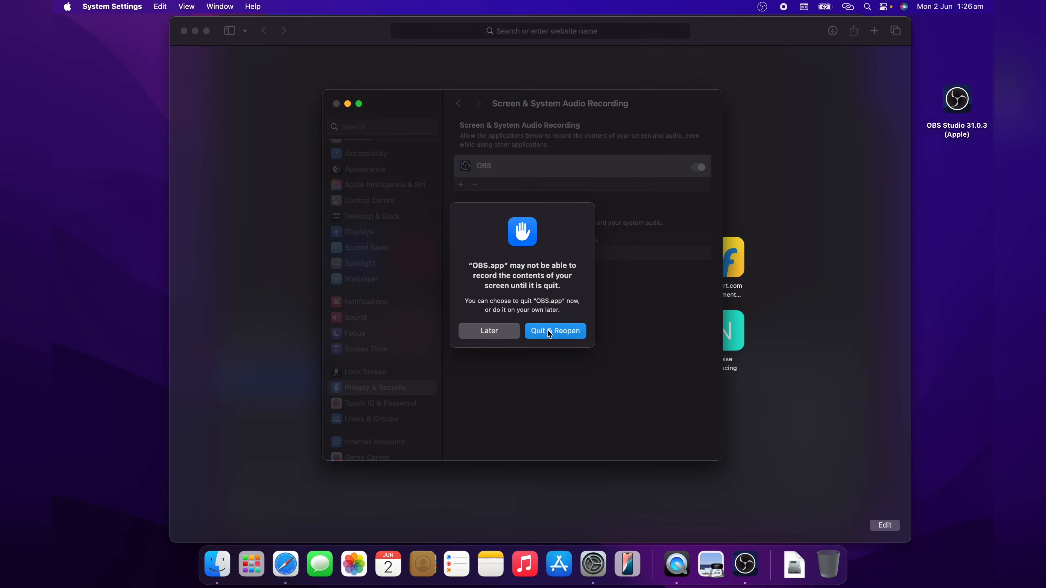
left_click(549, 333)
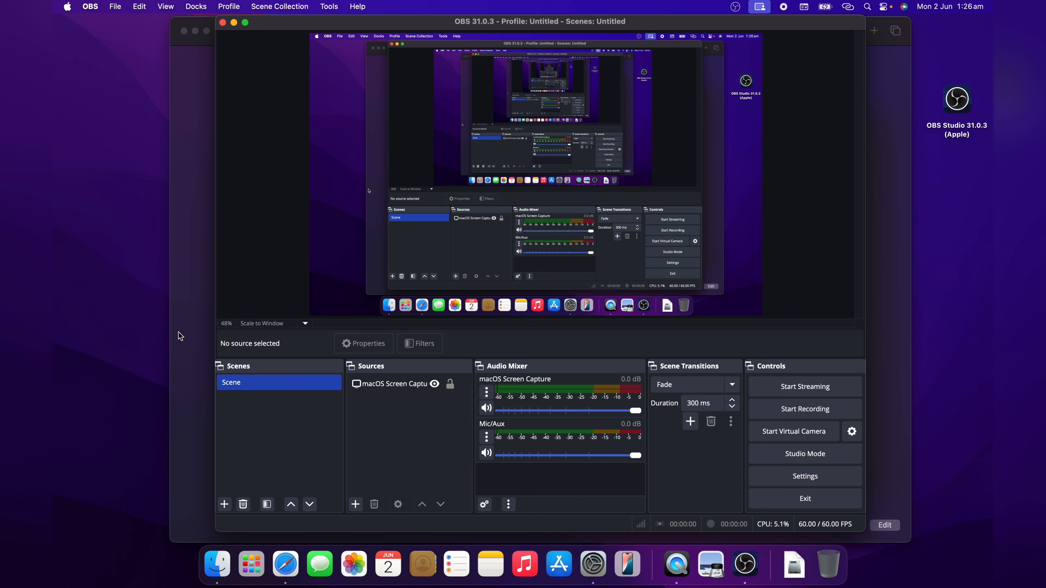
Switch to System Settings and allow OBS to access the microphone in Privacy & Security, having OBS quit and reopen.
left_click(594, 563)
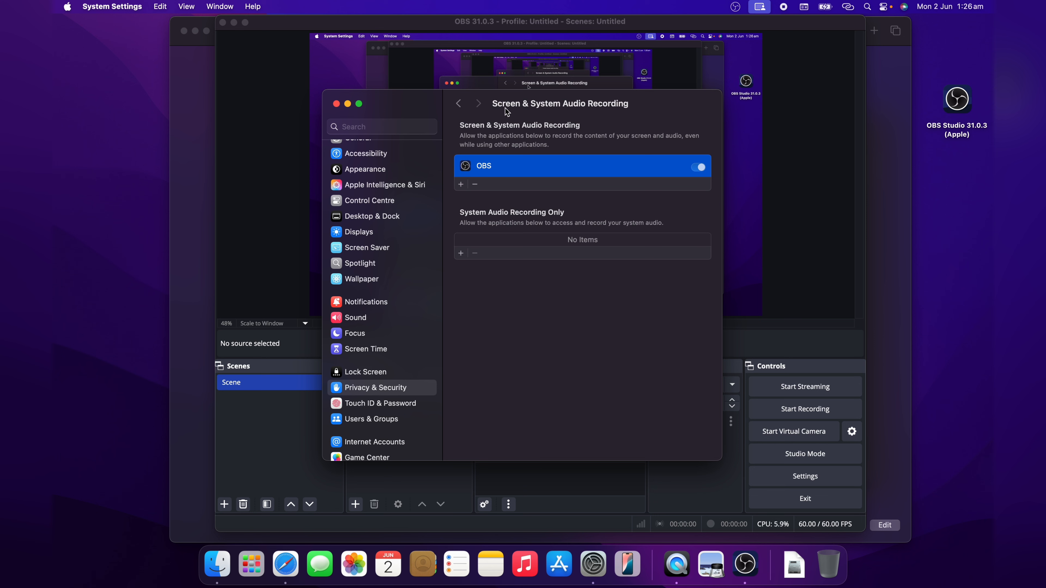
left_click(459, 103)
scroll(535, 298, "down", 2)
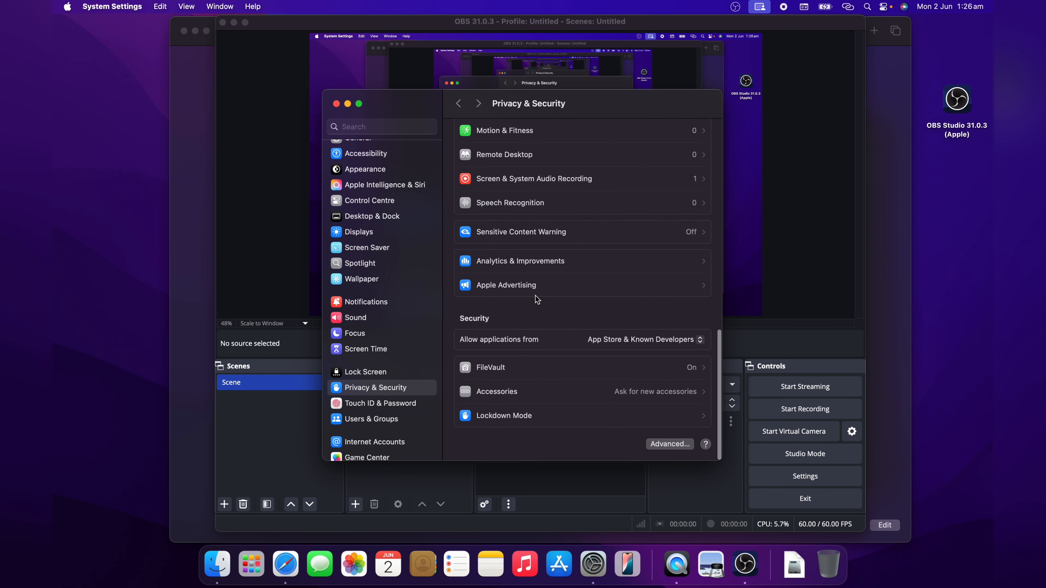
scroll(535, 298, "up", 4)
scroll(535, 298, "up", 3)
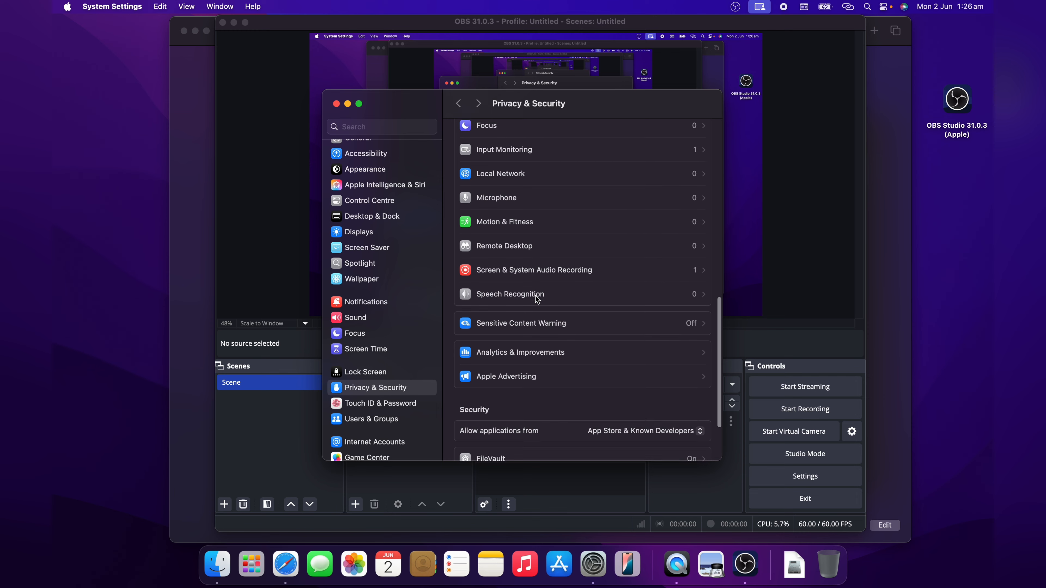
scroll(537, 299, "up", 2)
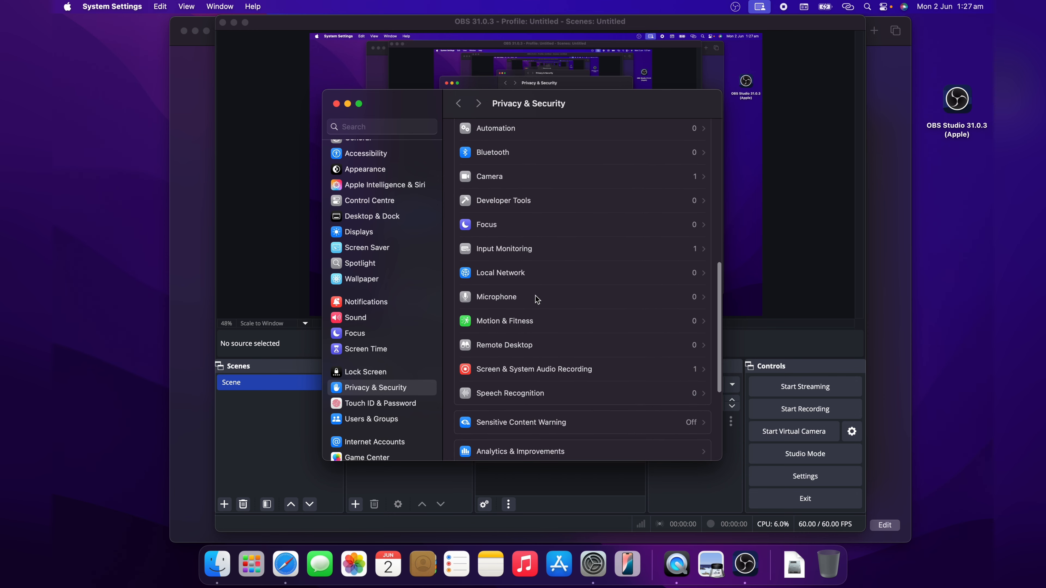
left_click(633, 309)
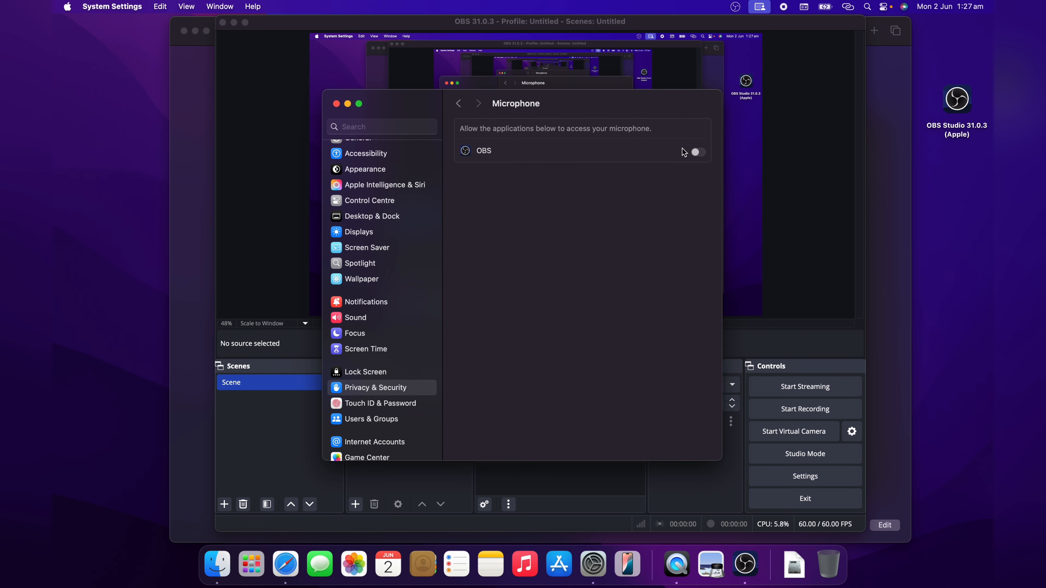
left_click(699, 152)
left_click(558, 334)
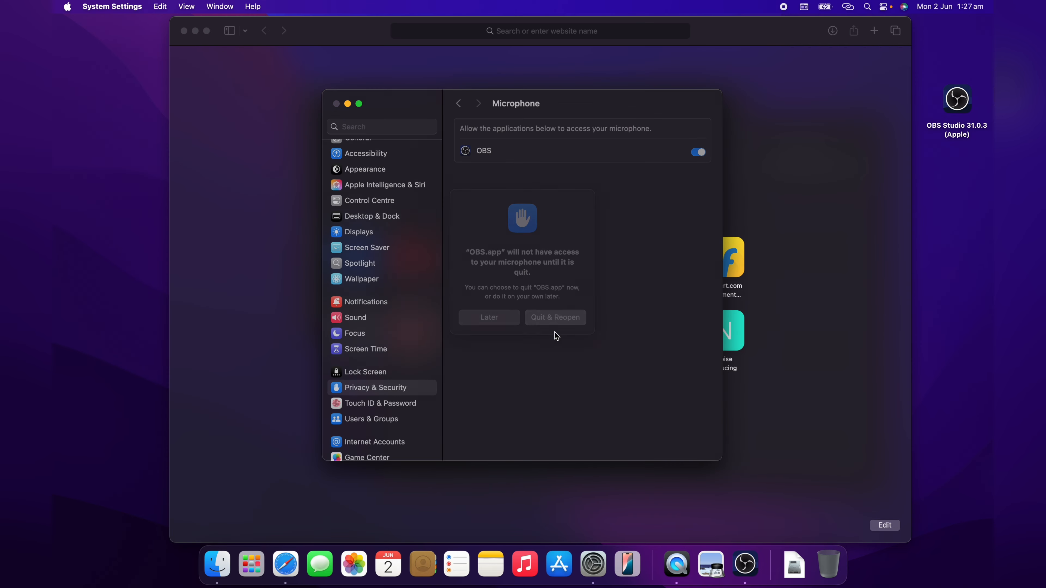
Review the remaining Privacy & Security permission categories in System Settings, including Bluetooth, and return to OBS.
left_click(459, 104)
scroll(561, 282, "up", 4)
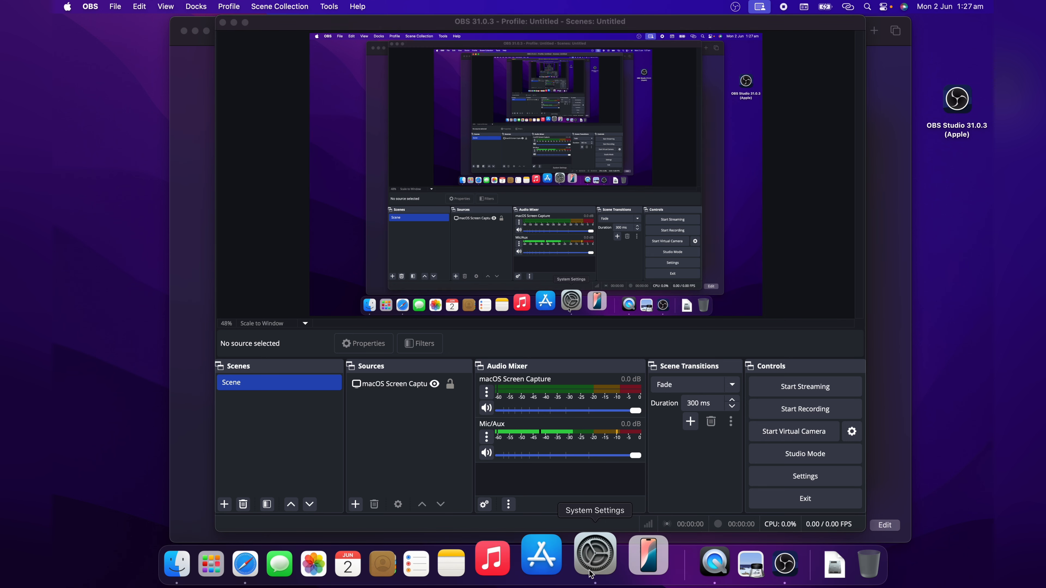
left_click(589, 563)
scroll(599, 290, "up", 3)
scroll(599, 290, "up", 2)
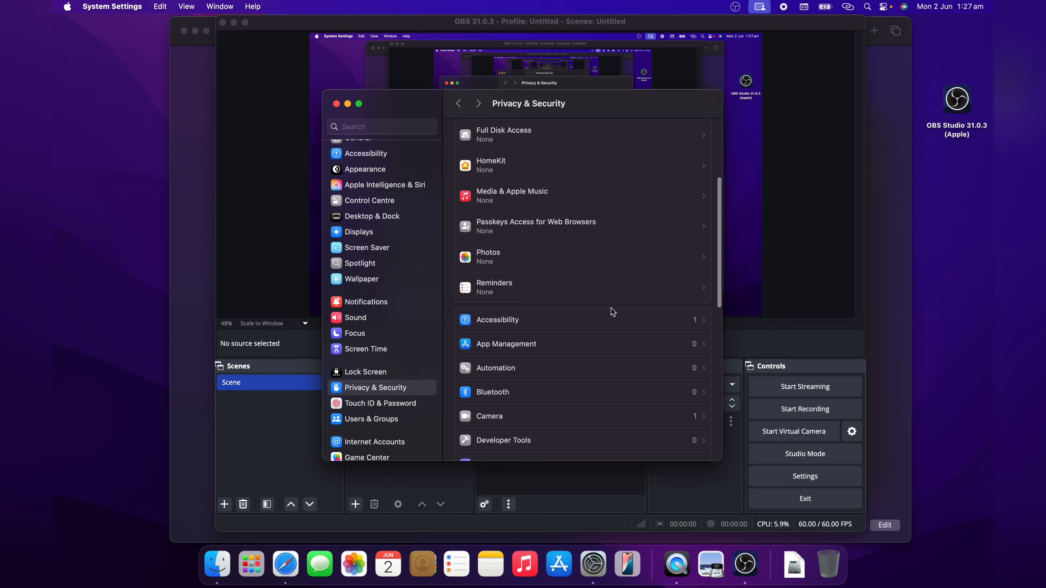
scroll(599, 351, "down", 4)
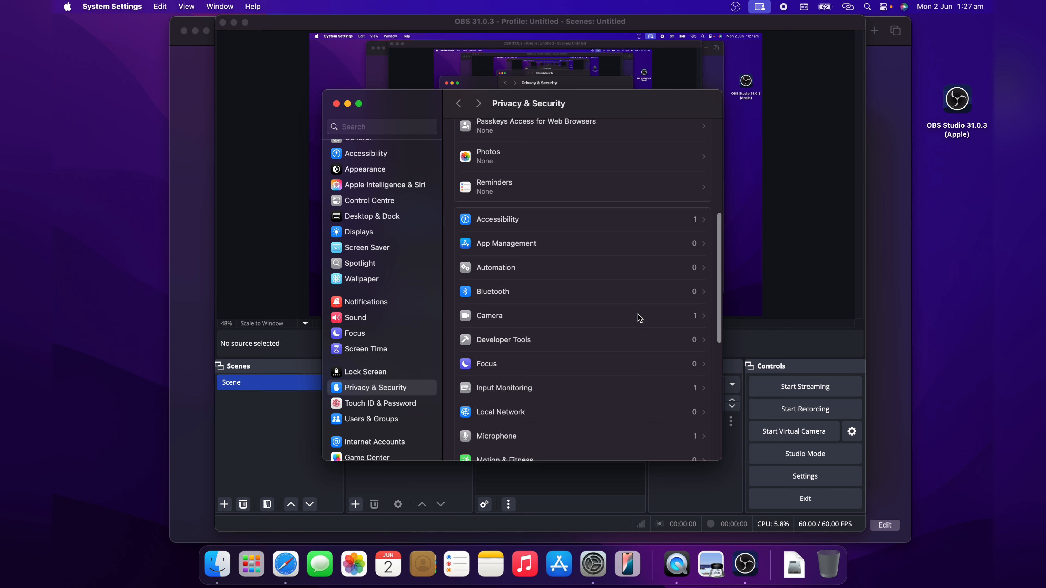
left_click(690, 294)
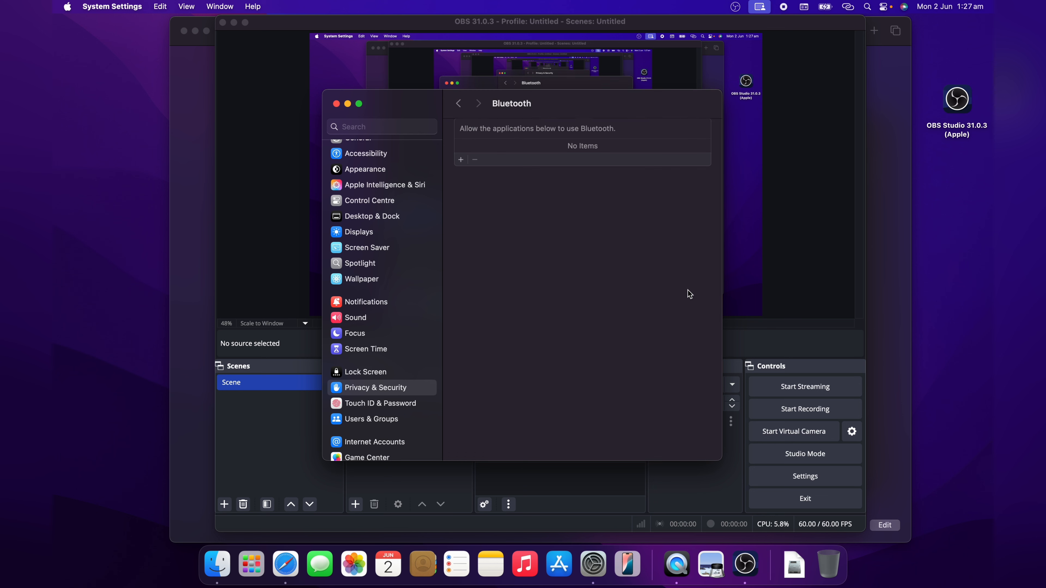
left_click(458, 103)
scroll(602, 274, "down", 5)
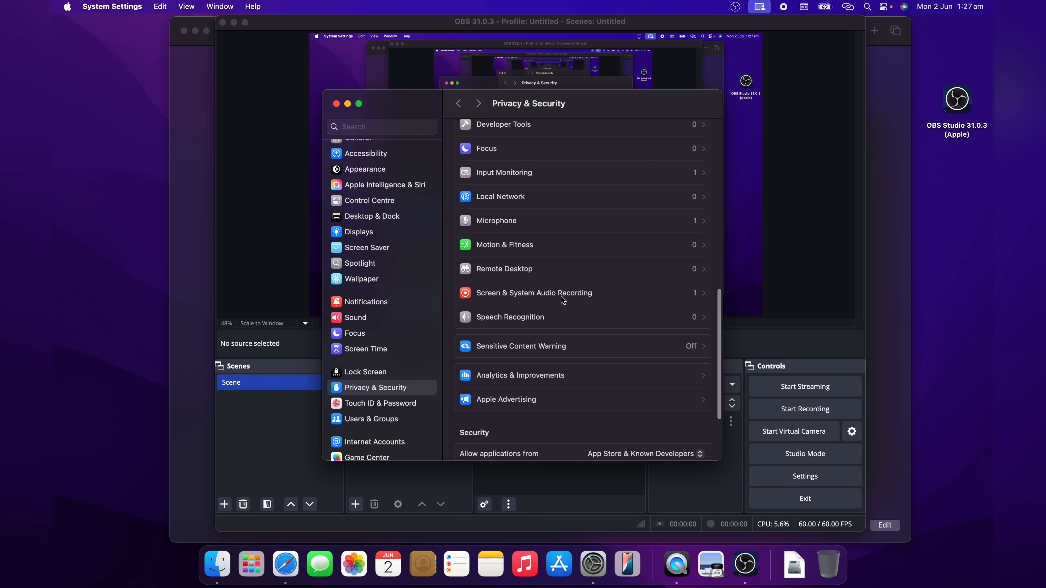
scroll(552, 226, "up", 4)
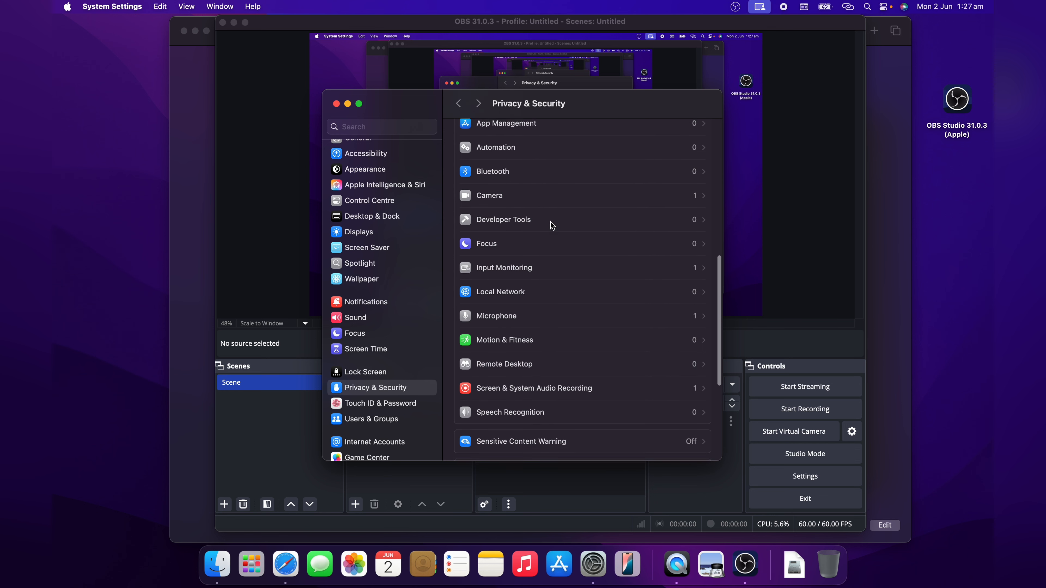
scroll(552, 226, "up", 2)
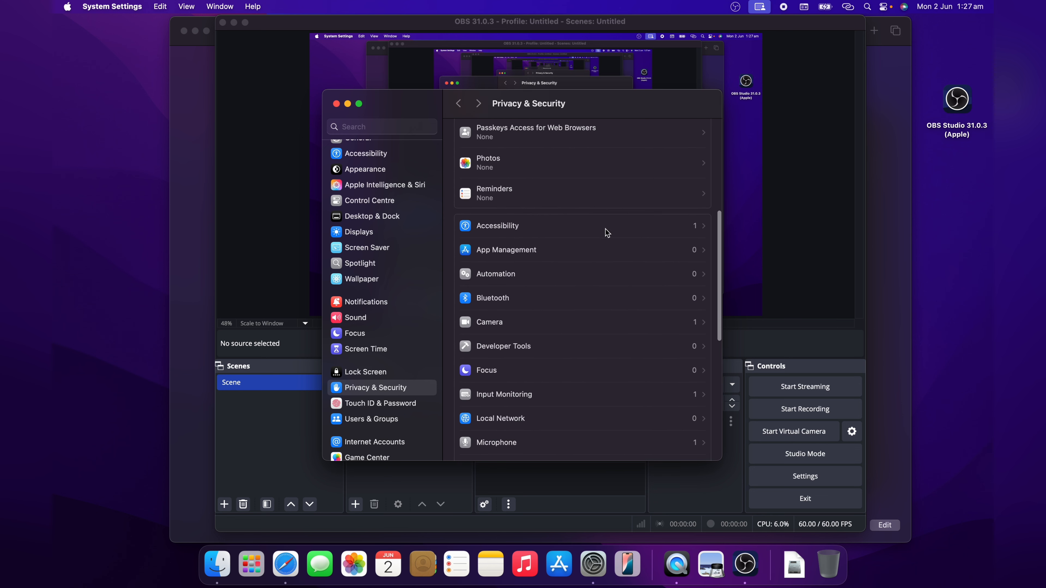
scroll(607, 233, "up", 6)
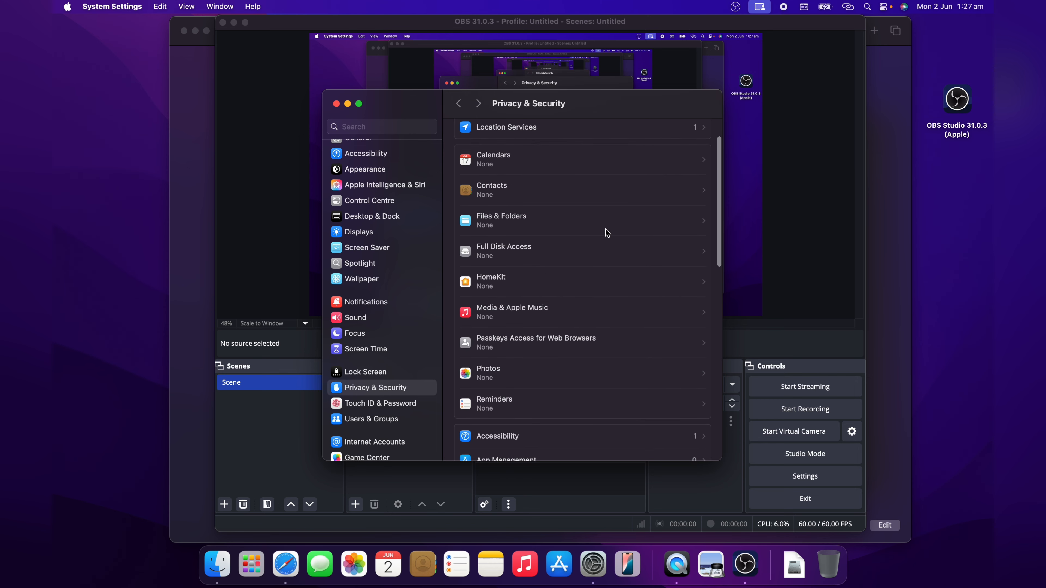
scroll(596, 236, "up", 2)
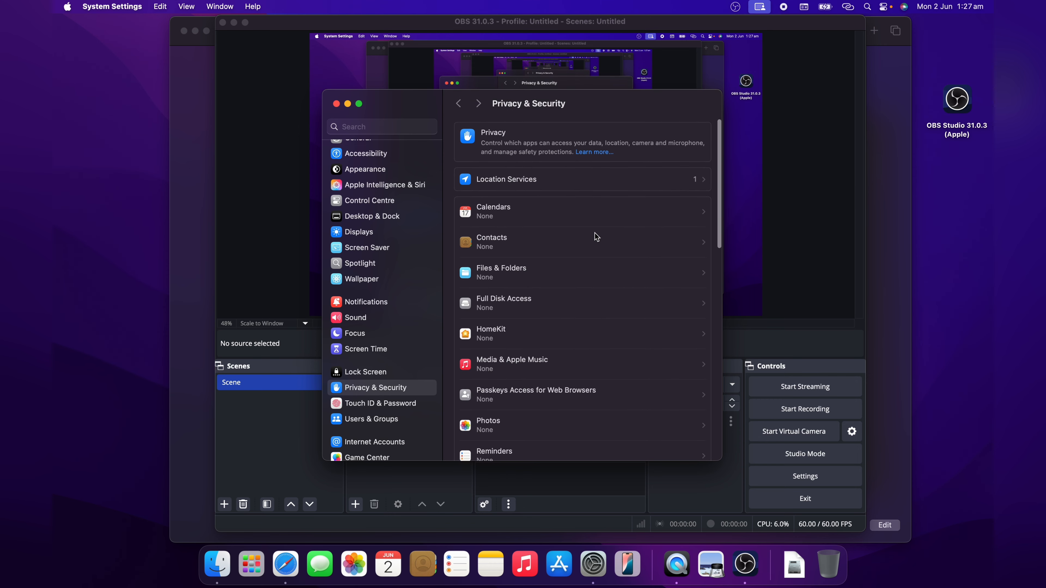
left_click(323, 90)
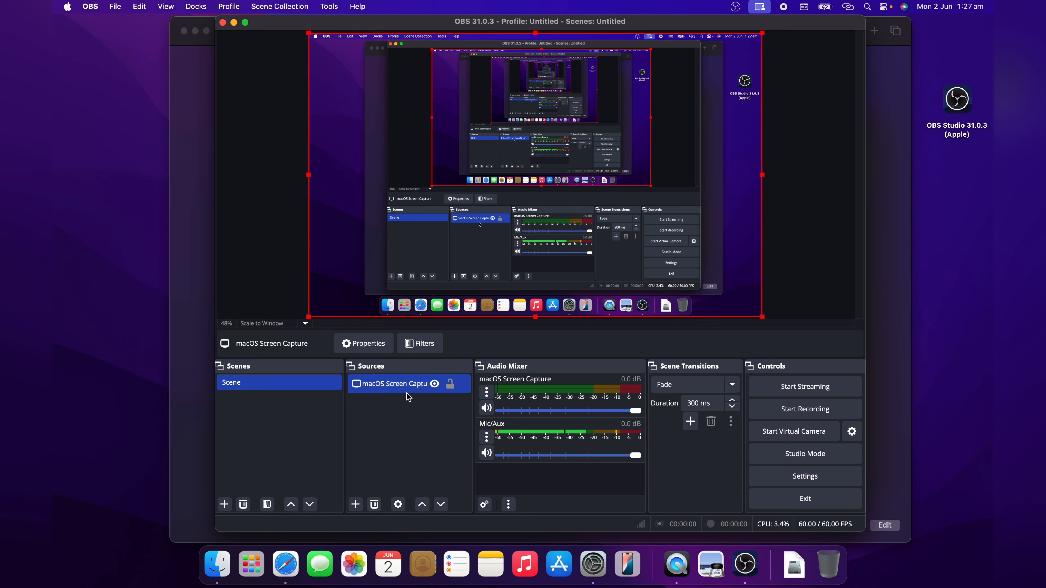
Remove the existing macOS Screen Capture source and create a new visible source named macOS Screen Capture.
left_click(374, 504)
left_click(545, 221)
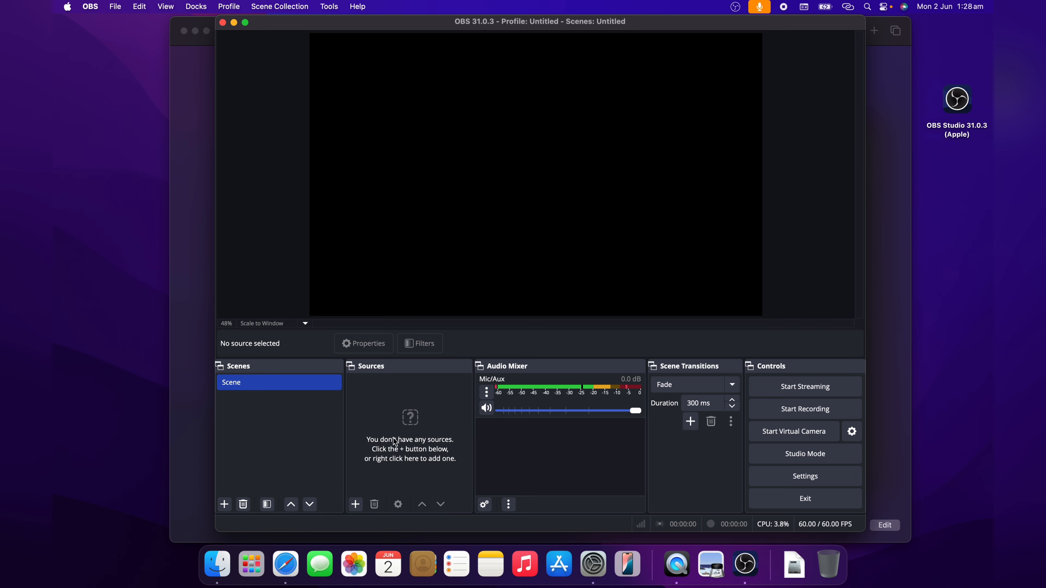
left_click(356, 504)
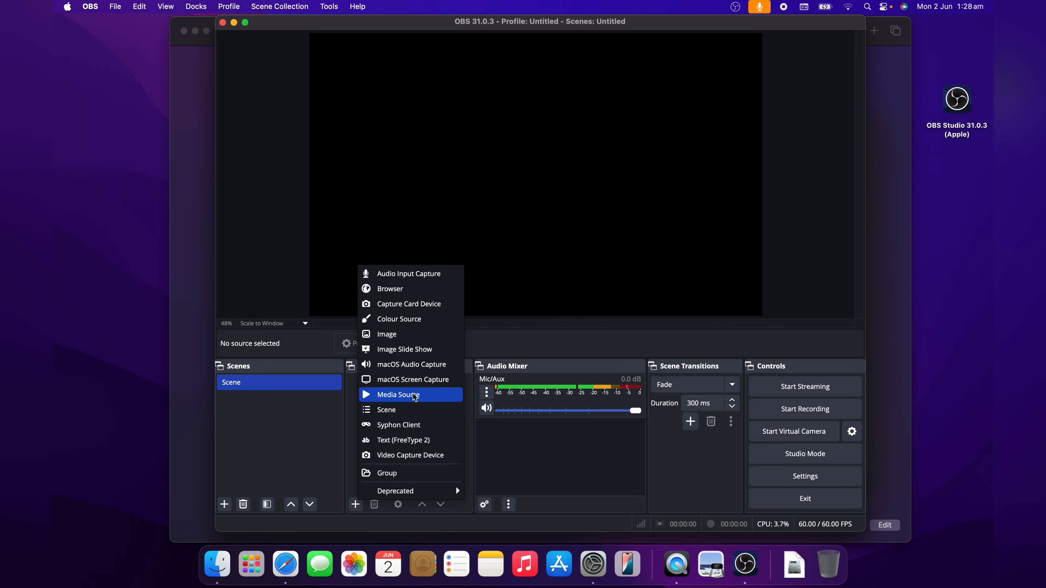
left_click(424, 379)
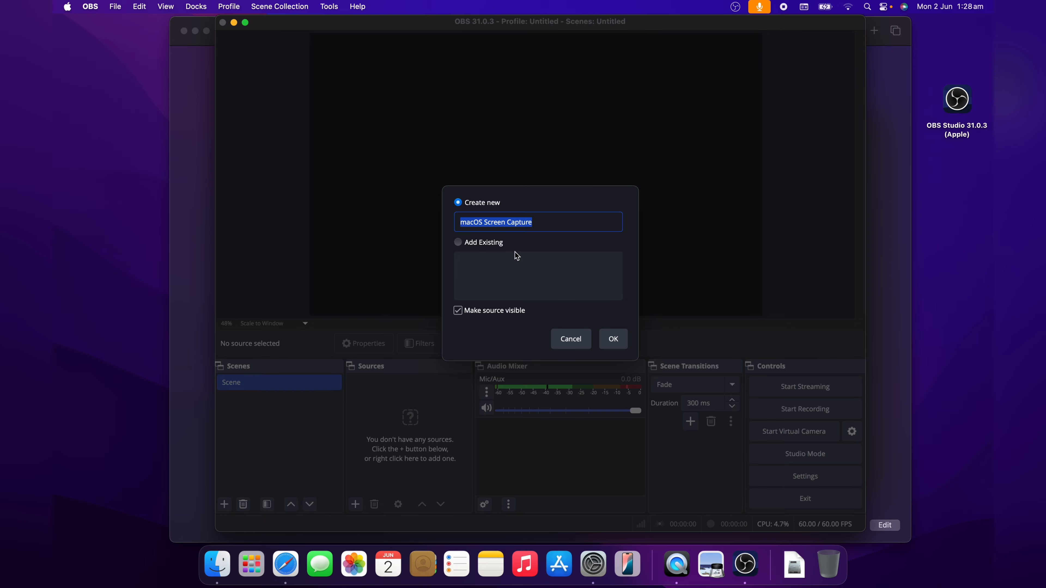
left_click(613, 340)
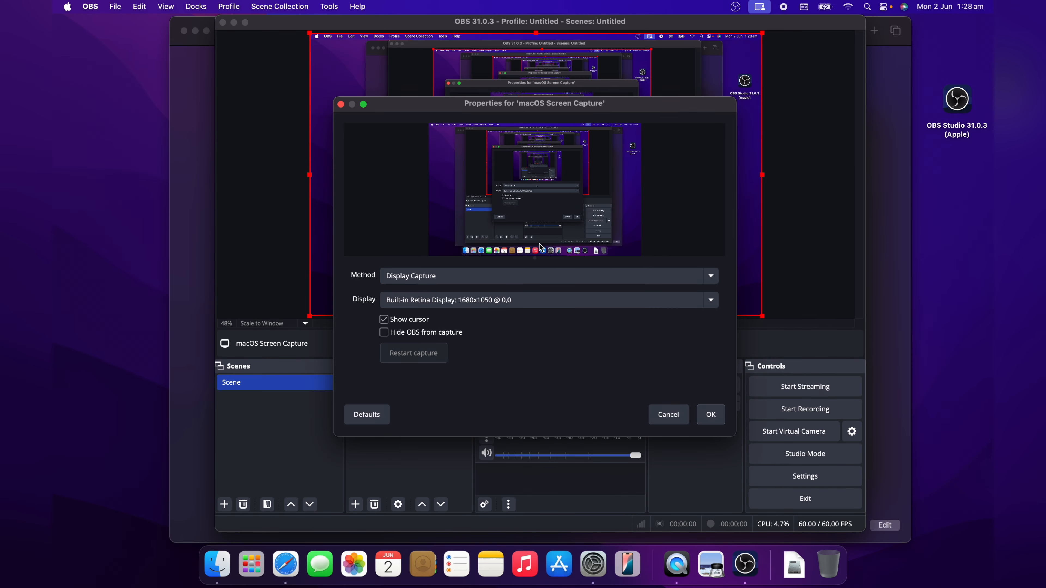
Try the Window Capture method for the screen capture source and view the windows available for capture.
left_click(503, 275)
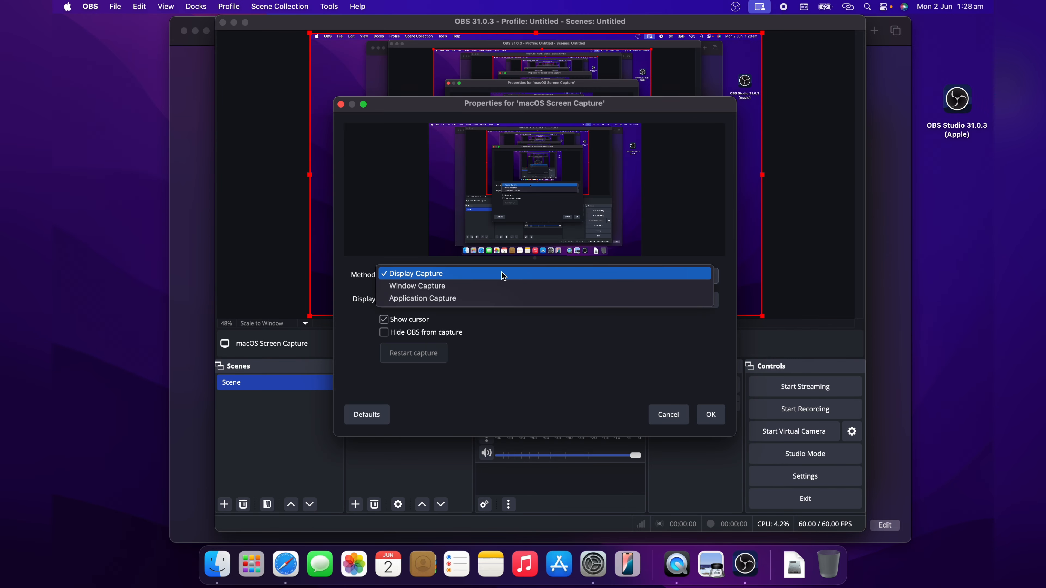
left_click(415, 289)
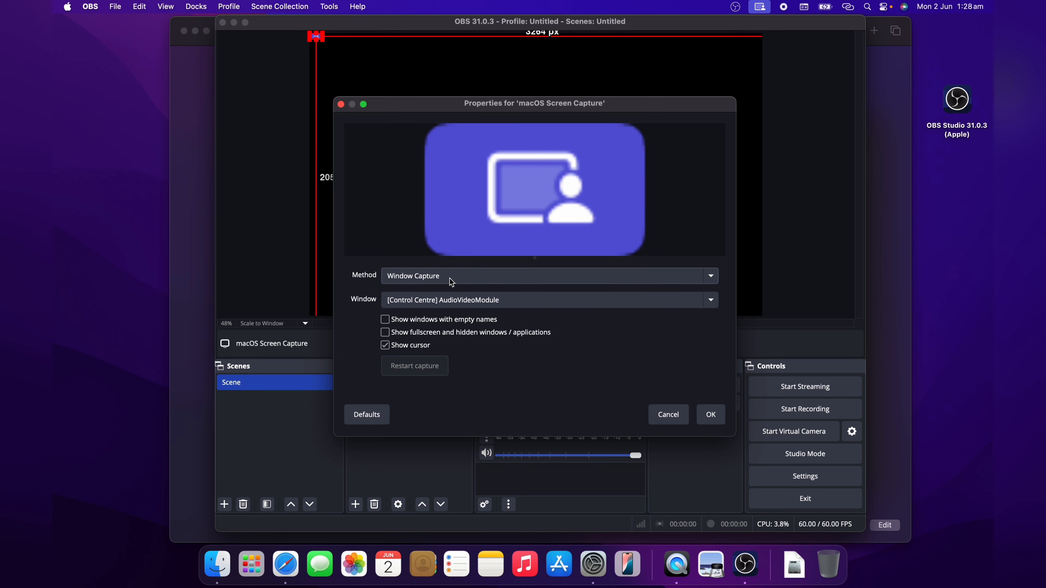
left_click(457, 299)
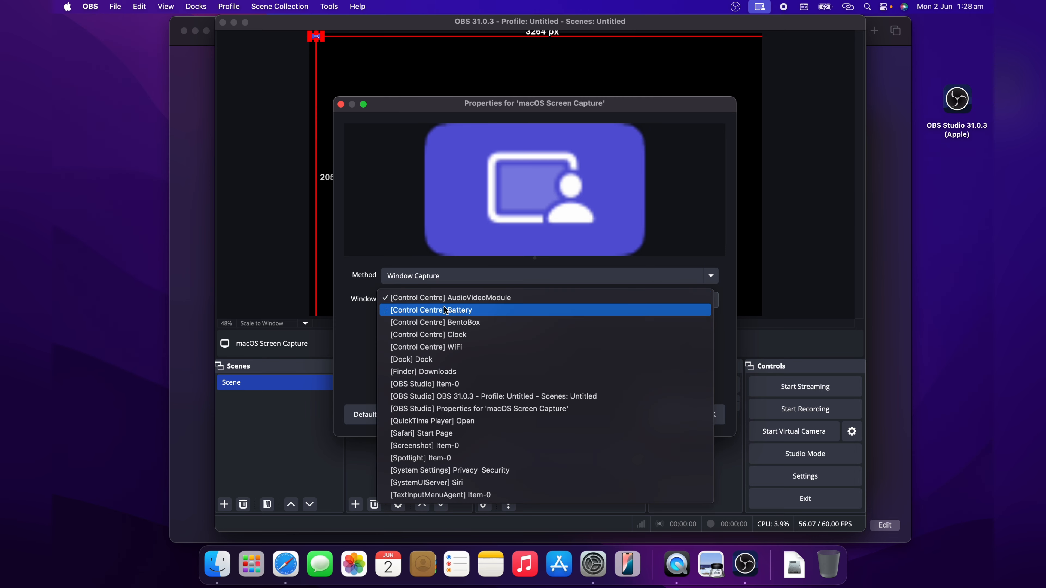
left_click(359, 365)
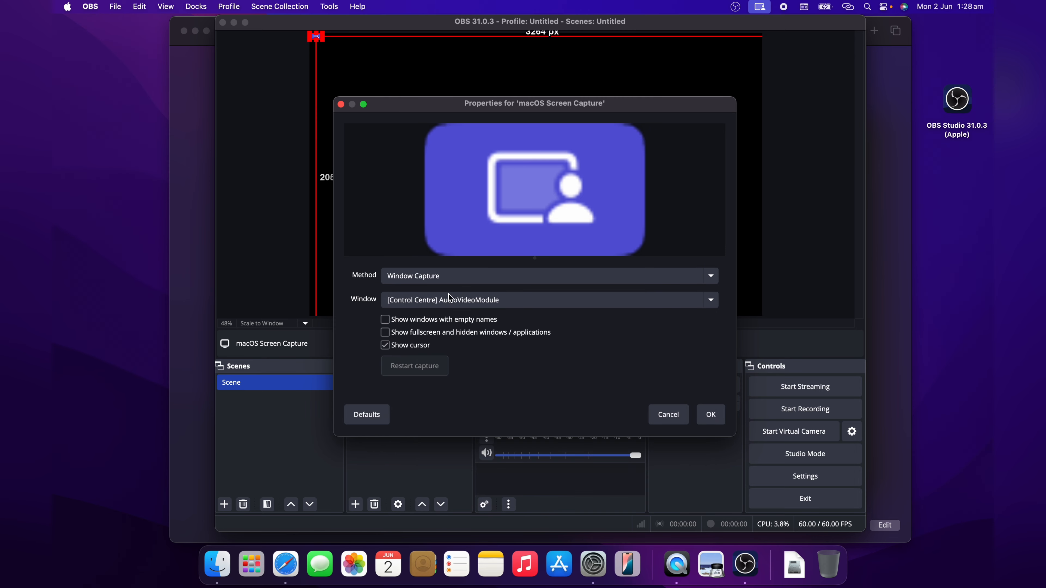
Try the Application Capture method on the built-in Retina display with Safari as the captured application.
left_click(449, 282)
left_click(435, 288)
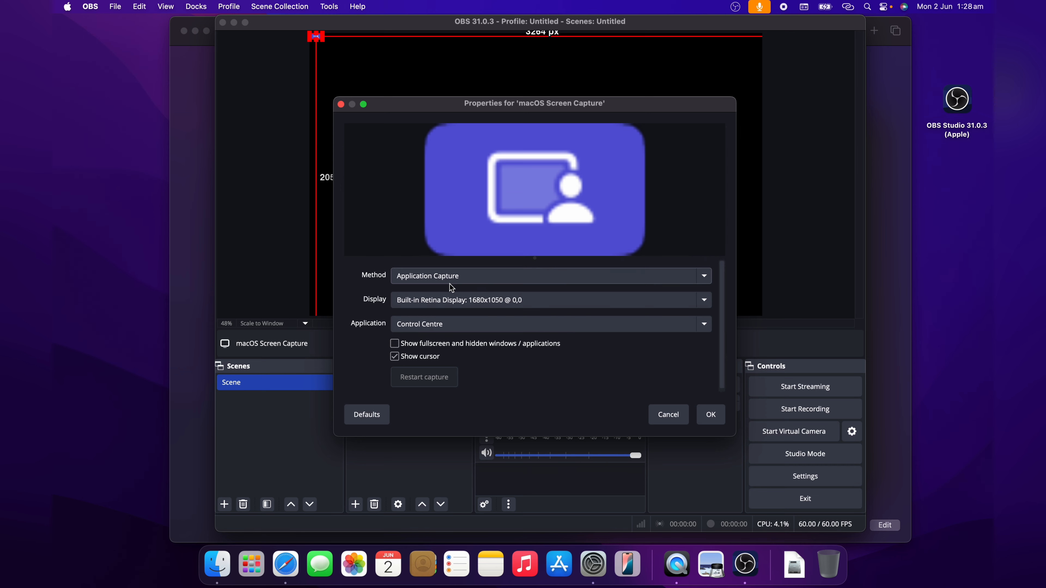
left_click(451, 301)
left_click(429, 323)
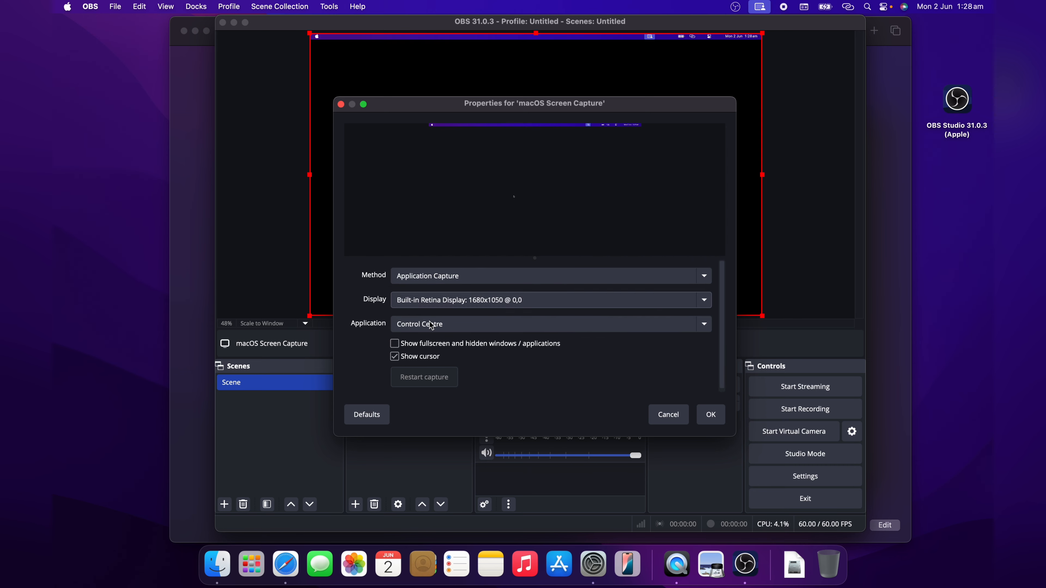
left_click(432, 325)
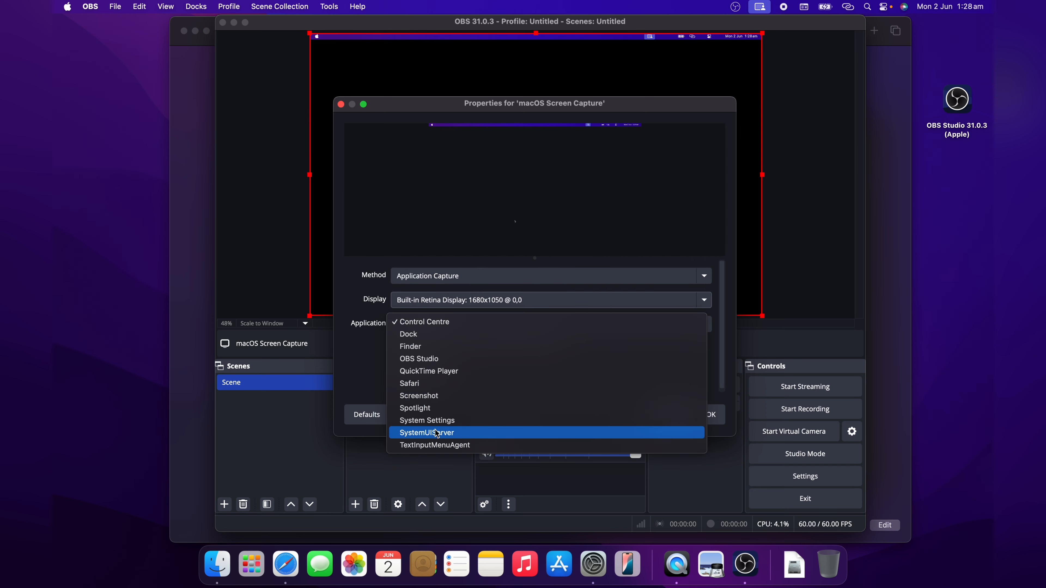
left_click(444, 385)
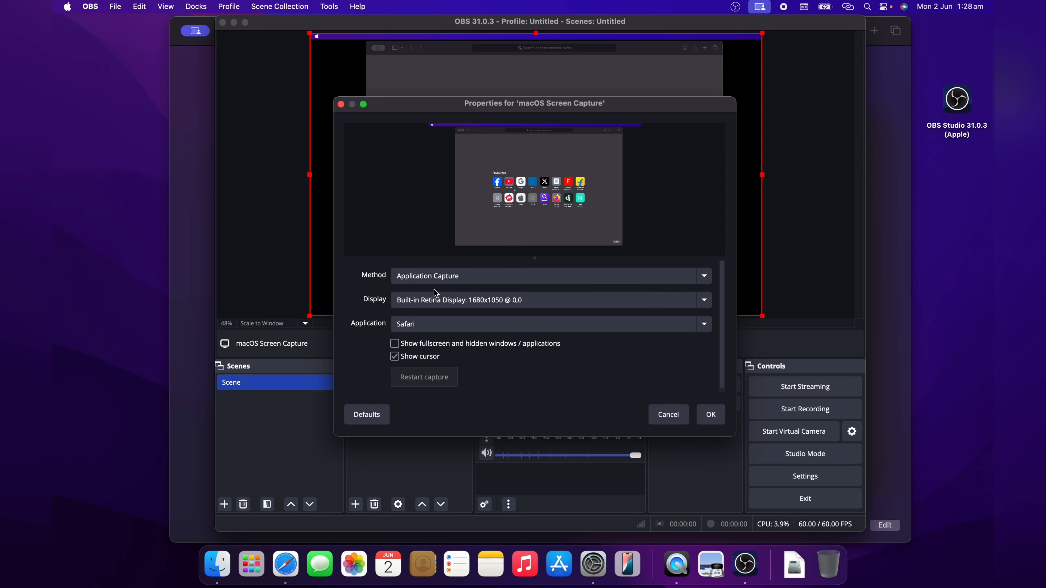
Set the screen capture method to Display Capture and accept the source properties.
left_click(437, 280)
left_click(434, 249)
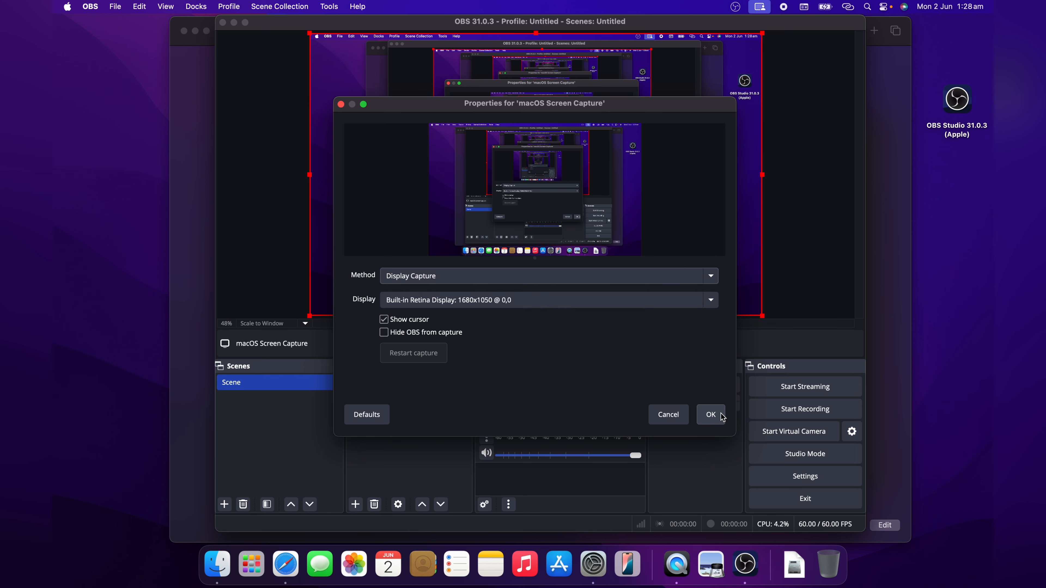
left_click(712, 417)
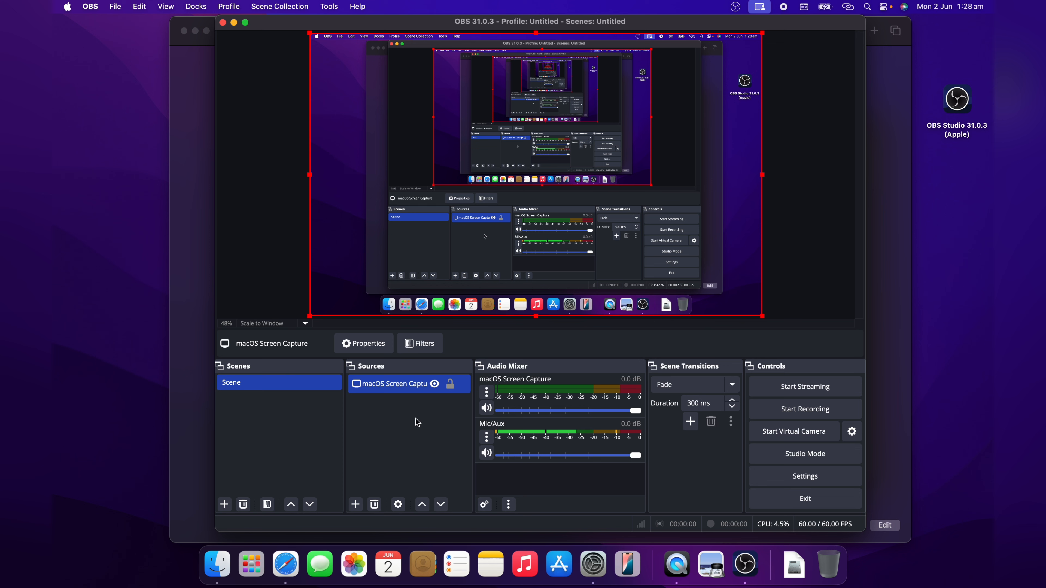
Add an Audio Input Capture source that uses the USB Condenser Microphone as its device.
left_click(393, 436)
left_click(356, 504)
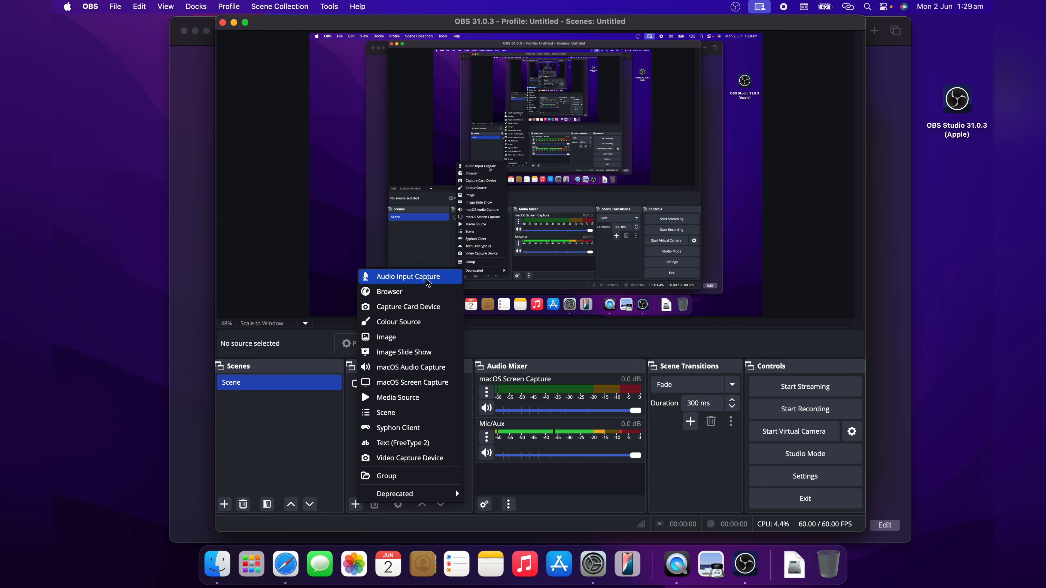
left_click(408, 276)
left_click(613, 334)
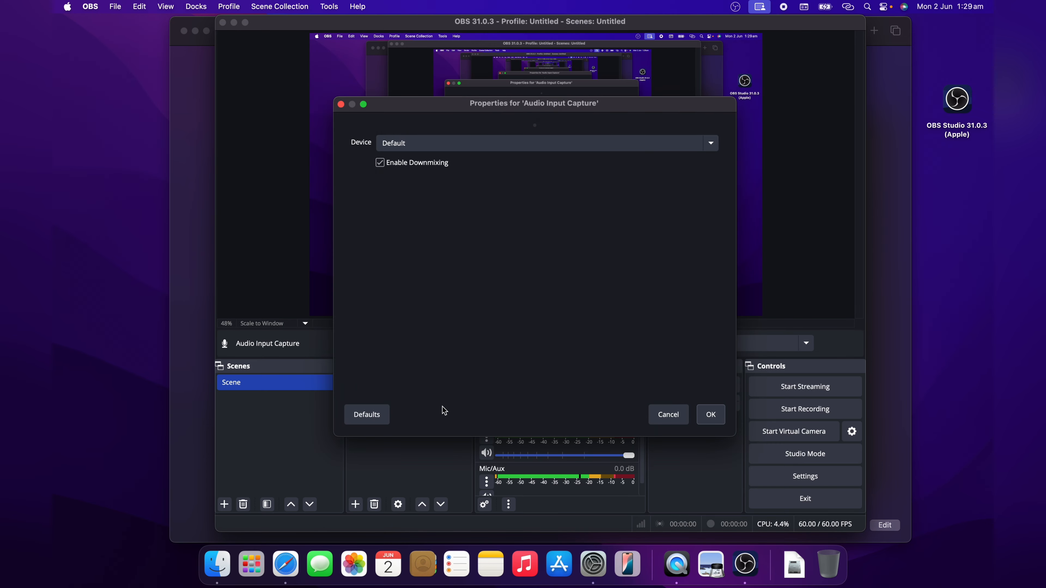
left_click(474, 140)
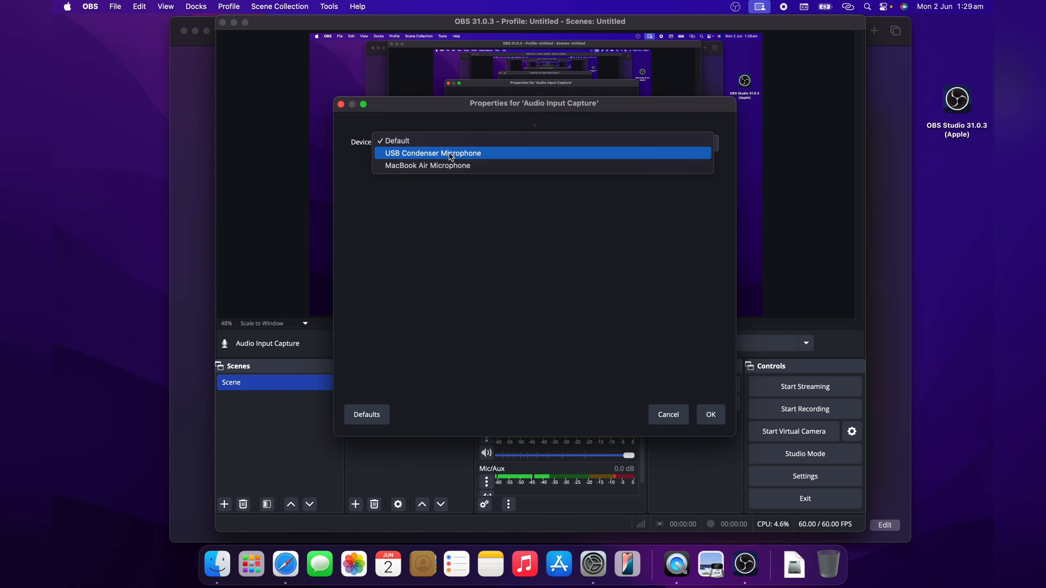
left_click(478, 154)
left_click(711, 413)
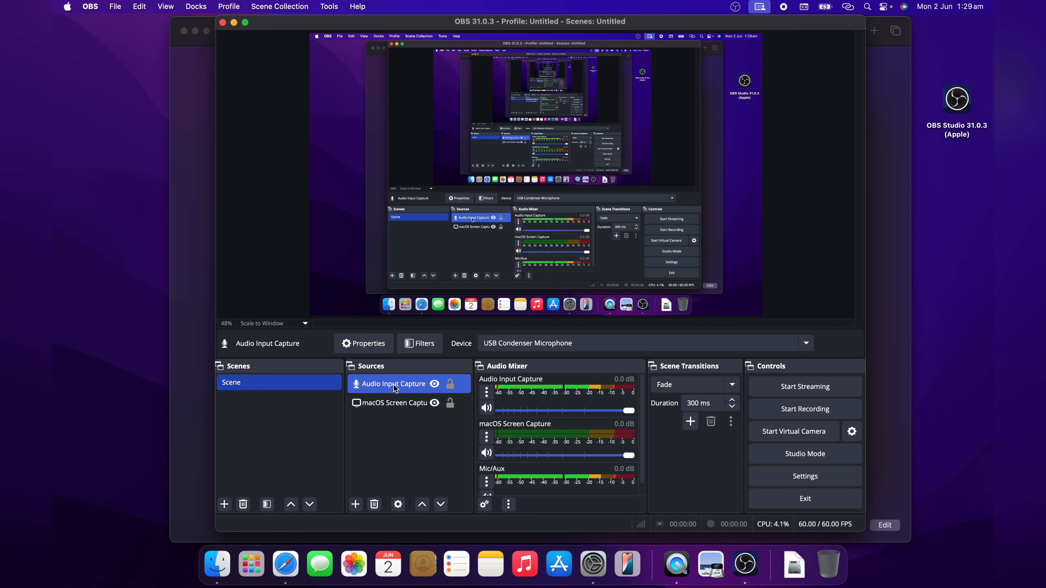
Add a new Video Capture Device source that uses the FaceTime HD Camera as its device.
left_click(355, 505)
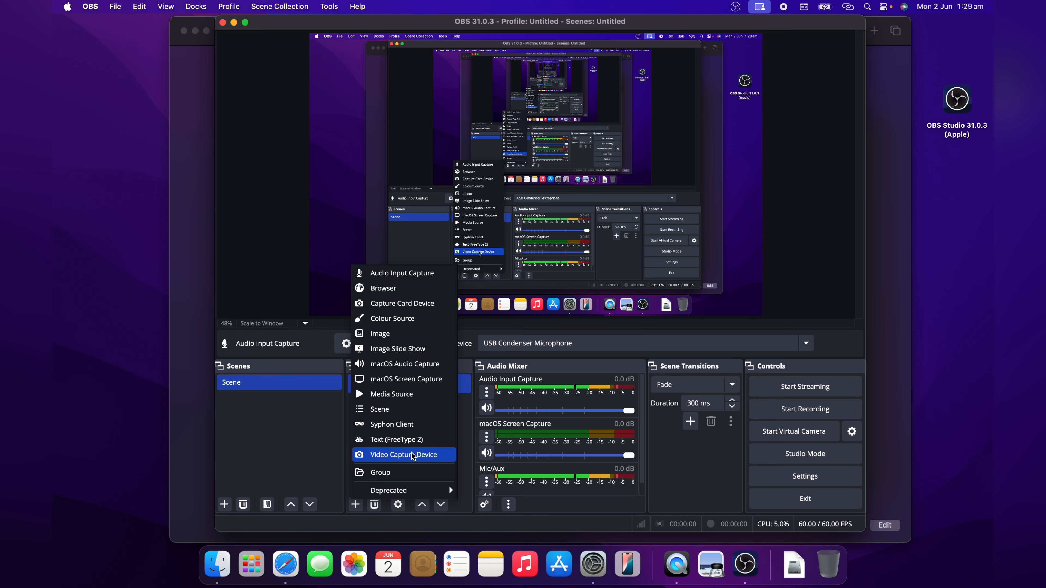
left_click(424, 456)
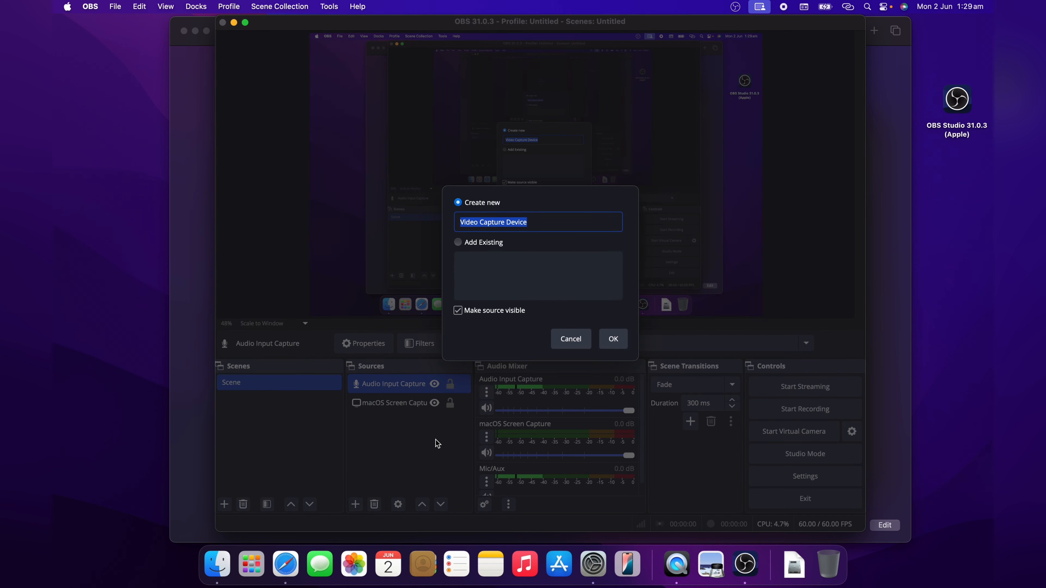
left_click(613, 339)
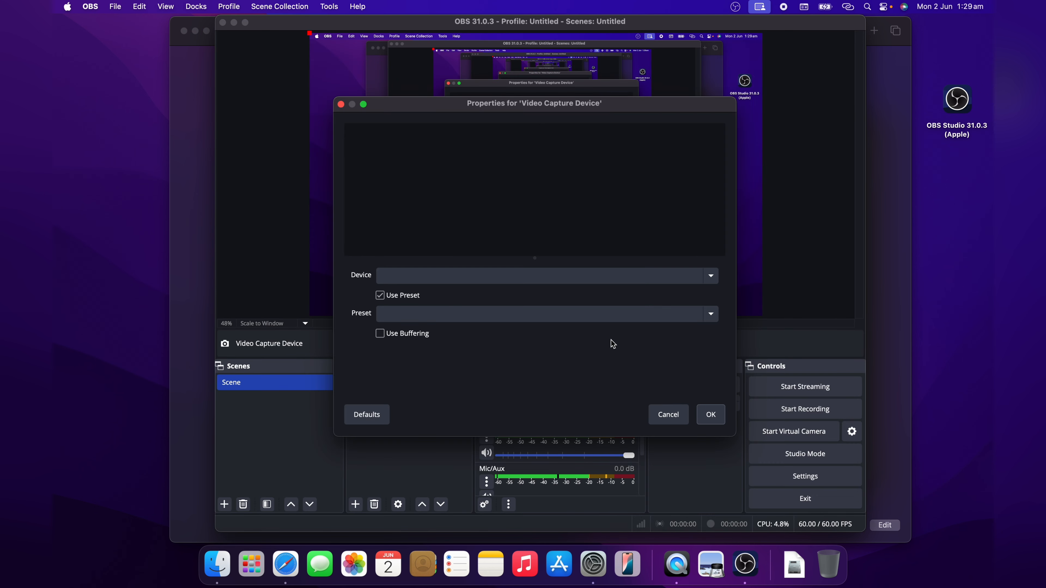
left_click(533, 284)
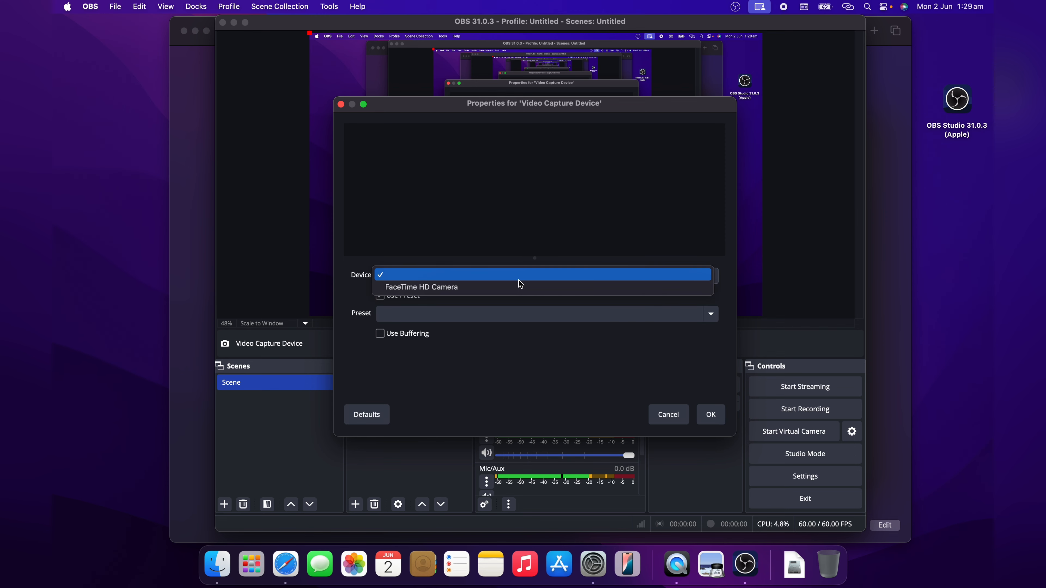
left_click(468, 291)
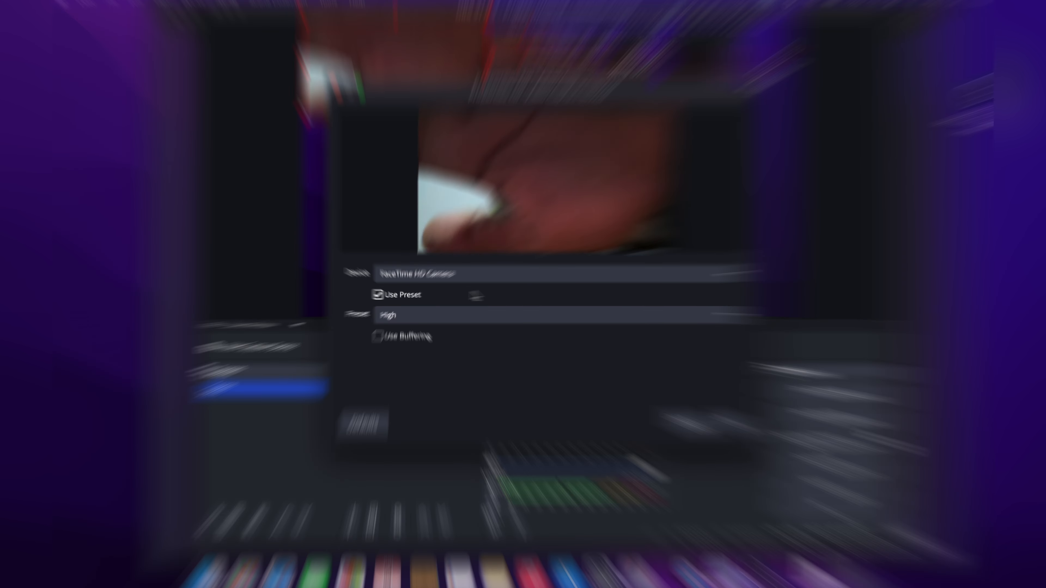
Try the resolution presets for the camera source, choose one and accept the source properties.
left_click(471, 315)
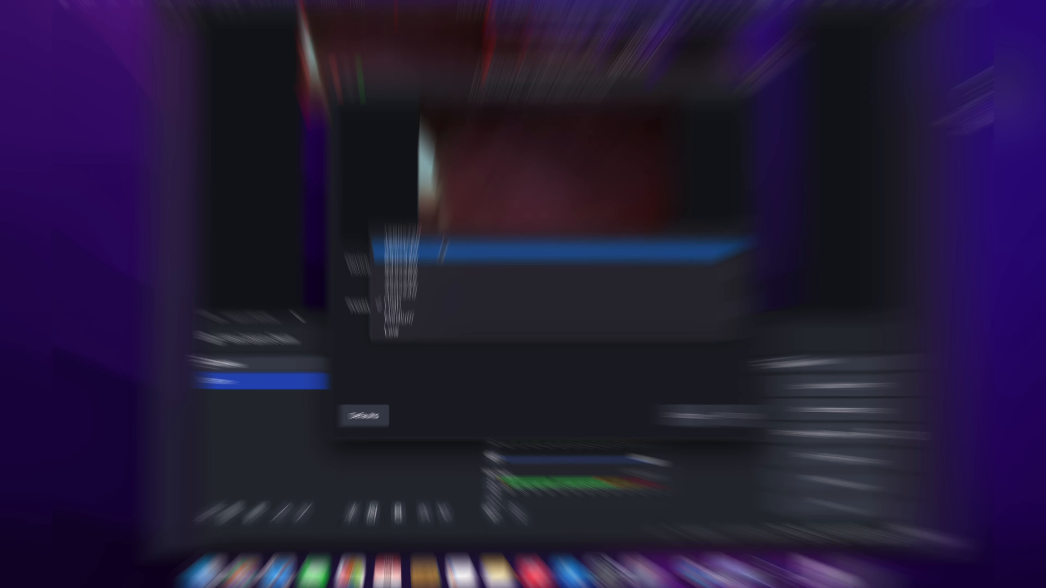
left_click(442, 257)
left_click(425, 306)
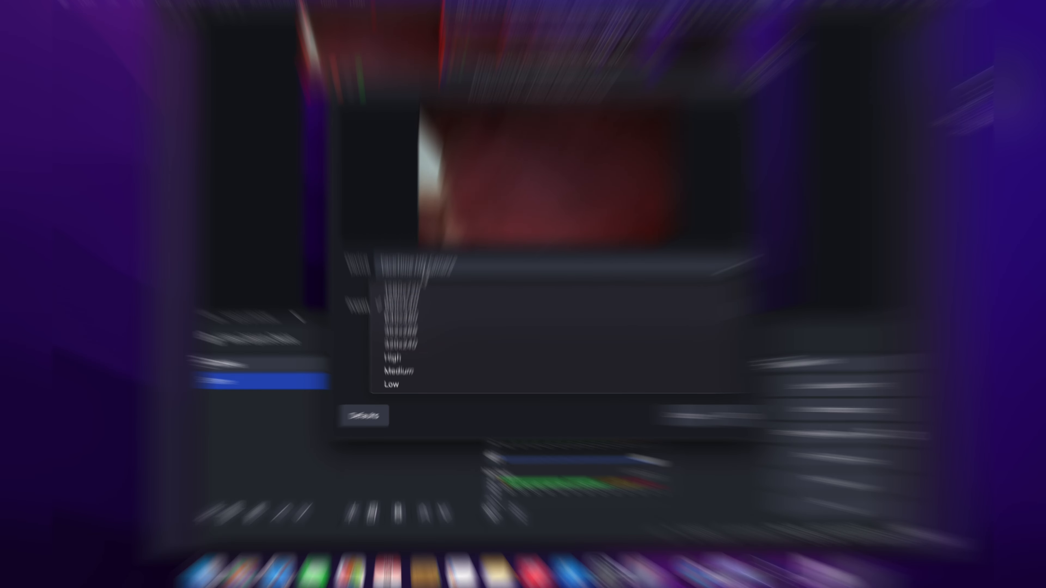
left_click(428, 289)
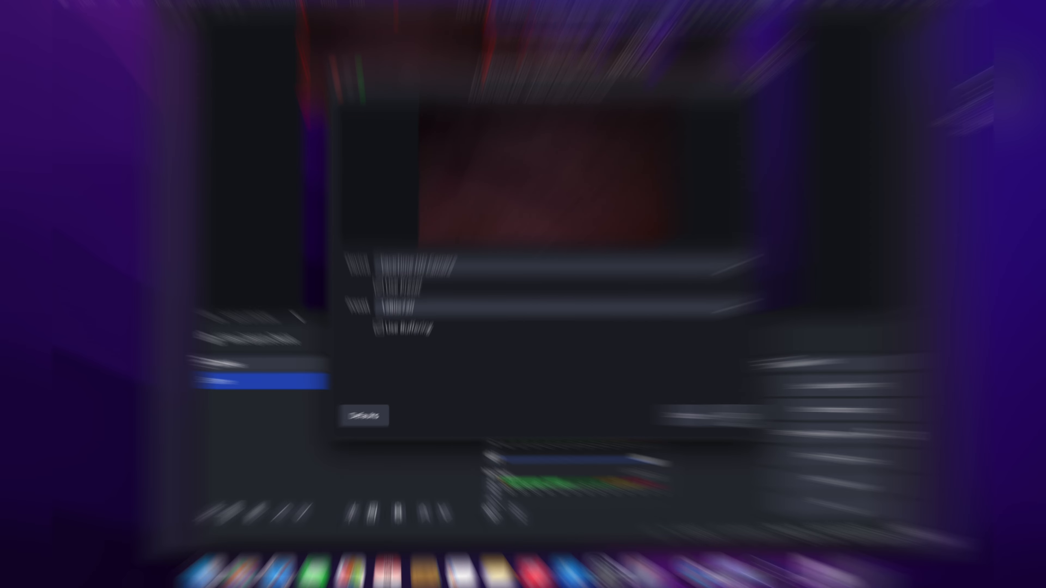
left_click(736, 416)
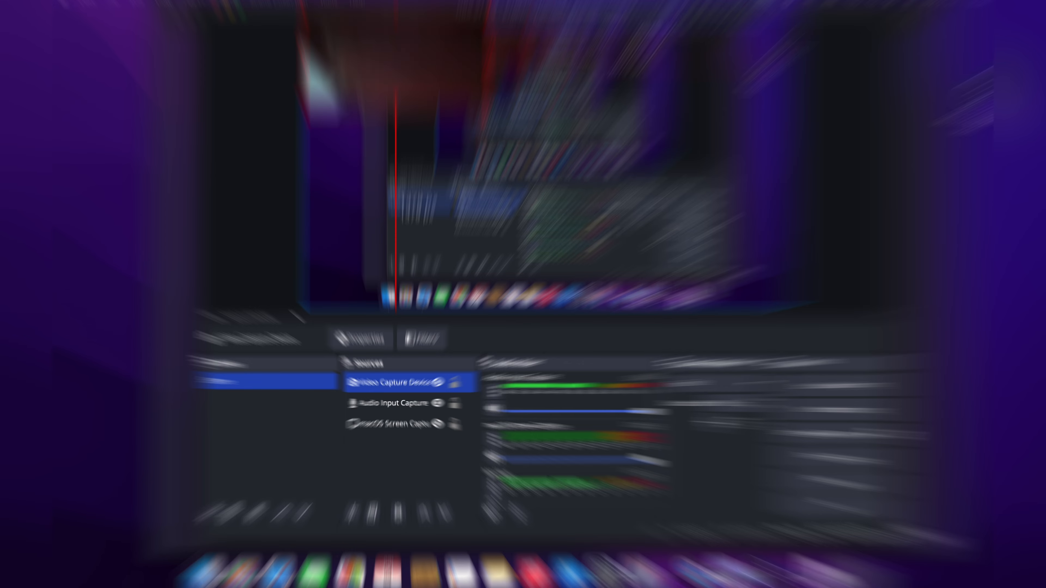
Switch the macOS Screen Capture source's visibility off and on again, and hide the Video Capture Device source.
left_click(394, 424)
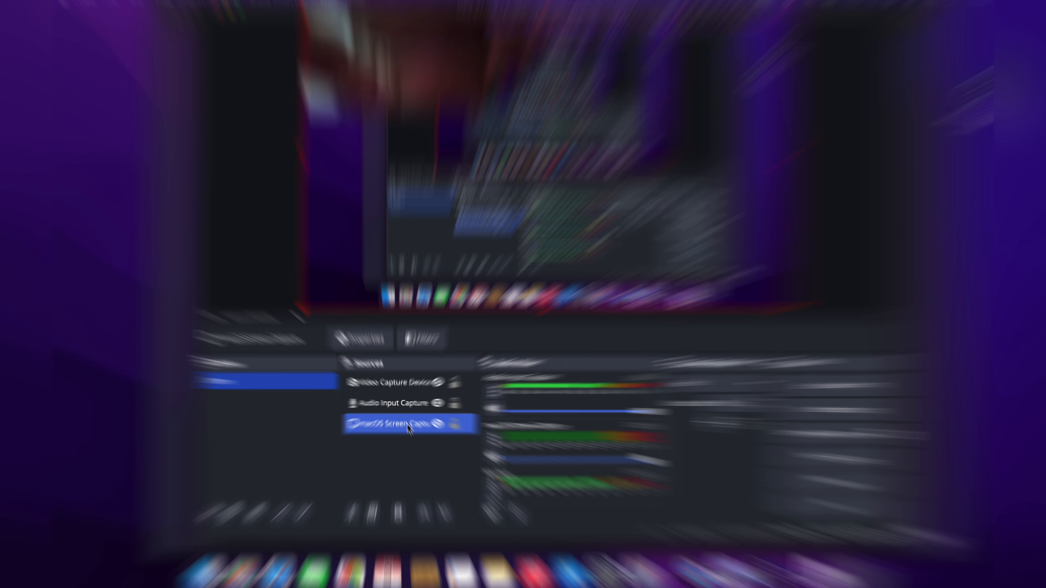
left_click(438, 425)
left_click(439, 424)
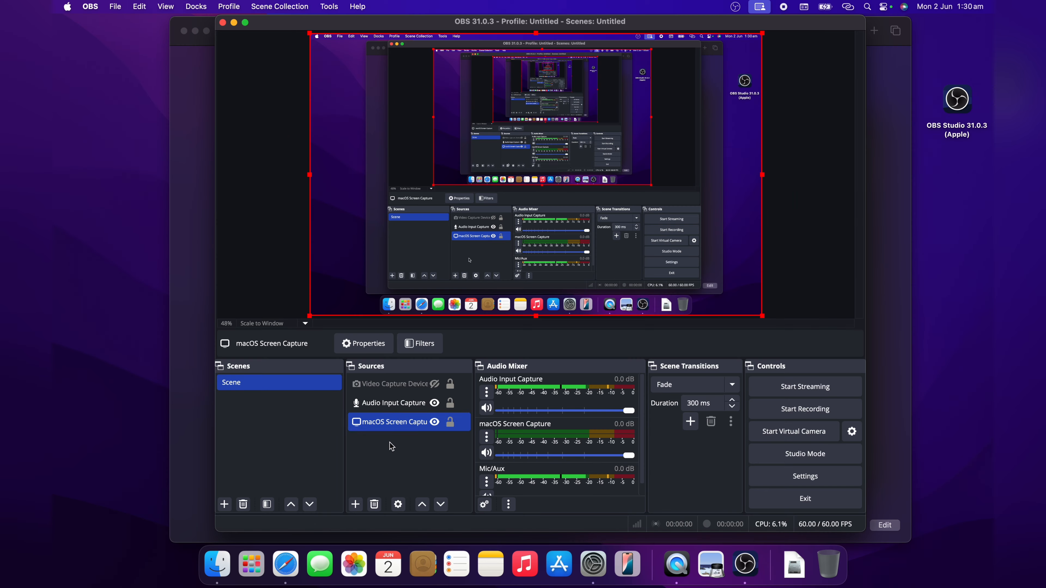
Remove the Video Capture Device source from the scene and confirm its removal.
left_click(398, 389)
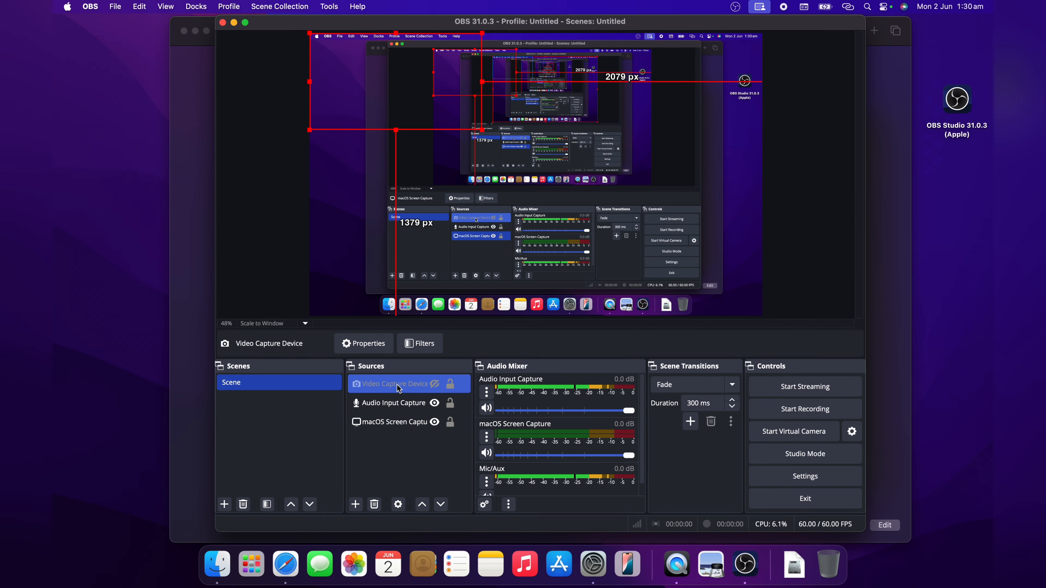
left_click(375, 505)
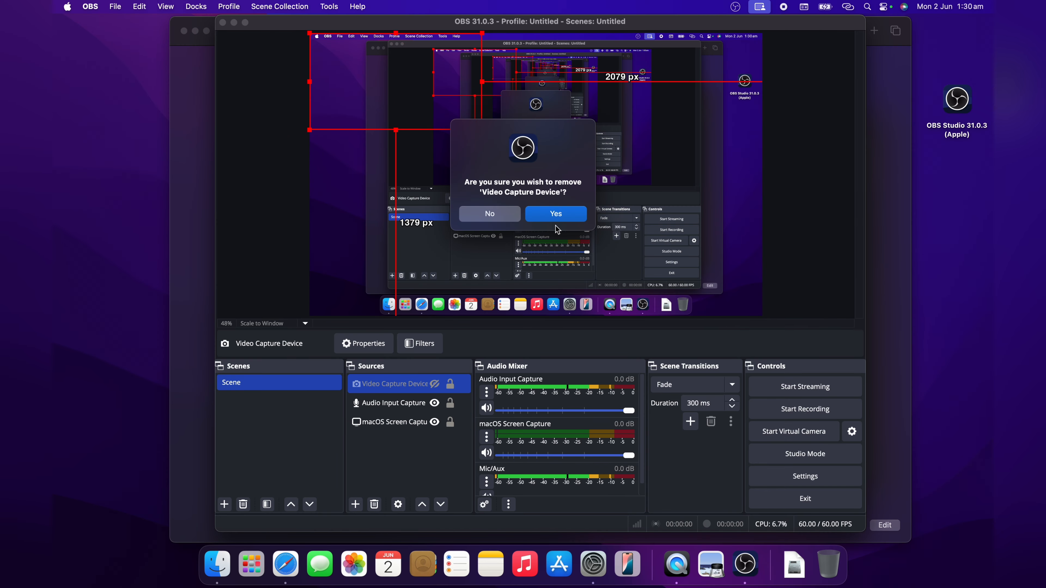
left_click(555, 214)
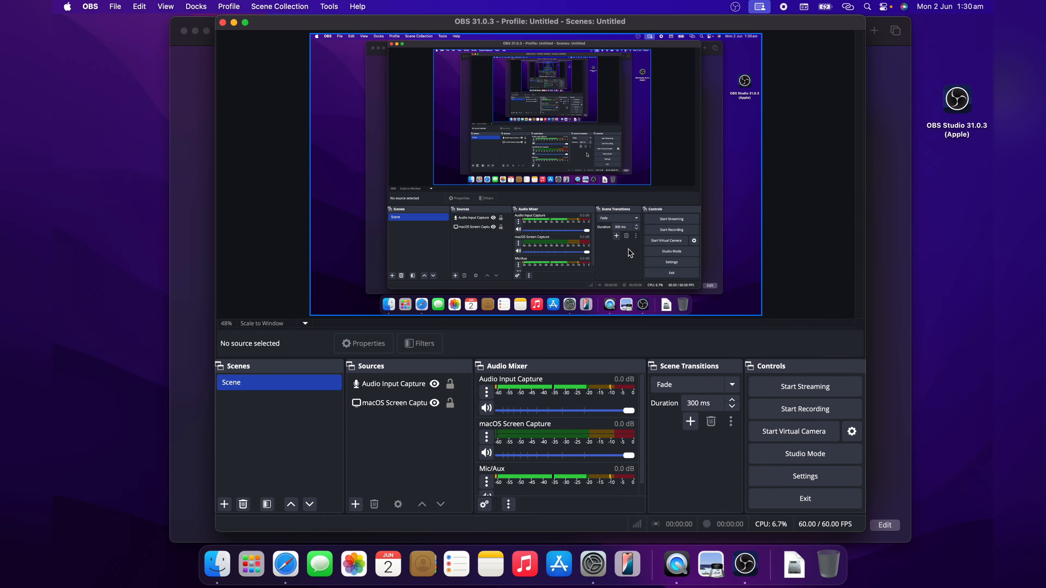